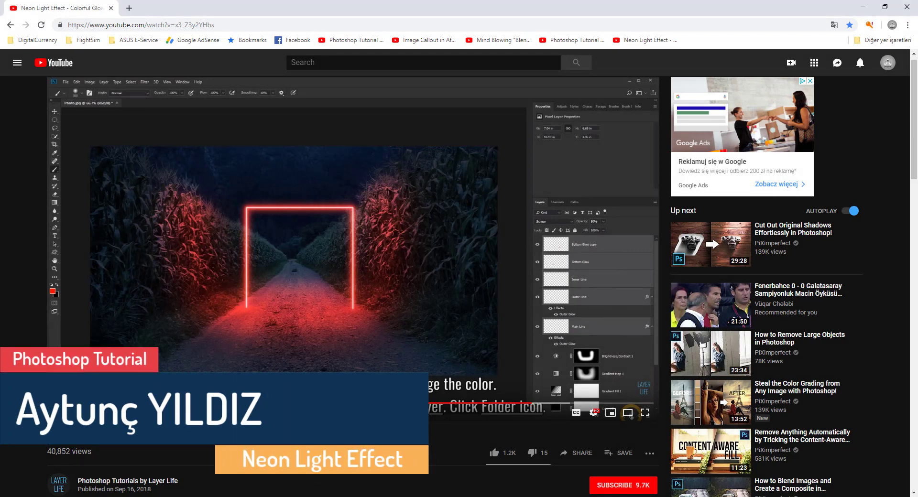
- Like the Neon Light Effect reference video on YouTube and switch to the cornfield photo in Photoshop
key(ctrl+a)
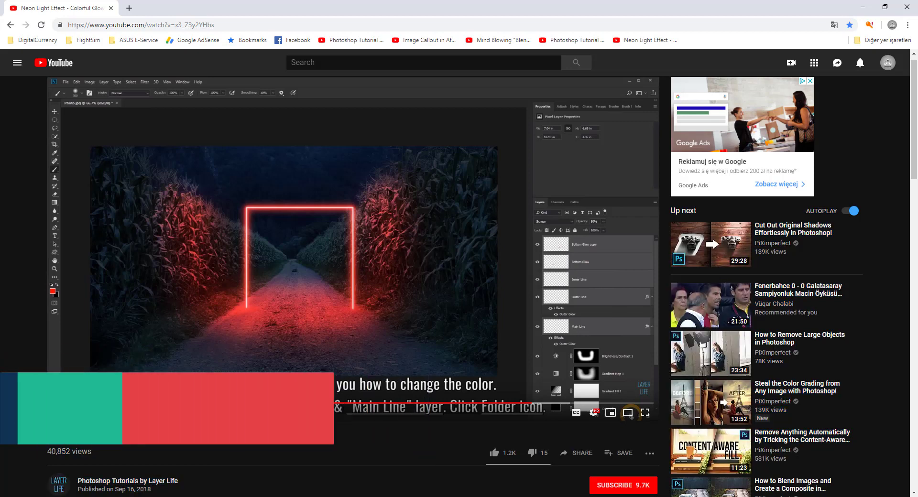
click(51, 436)
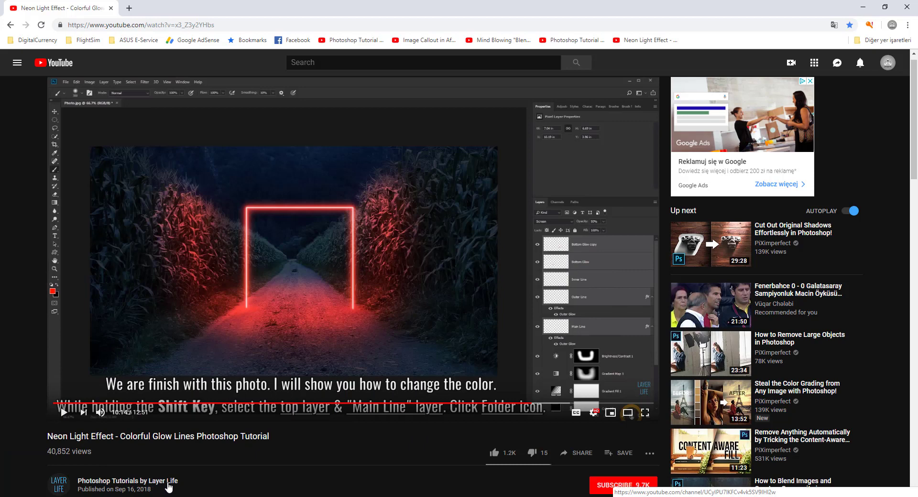
click(502, 454)
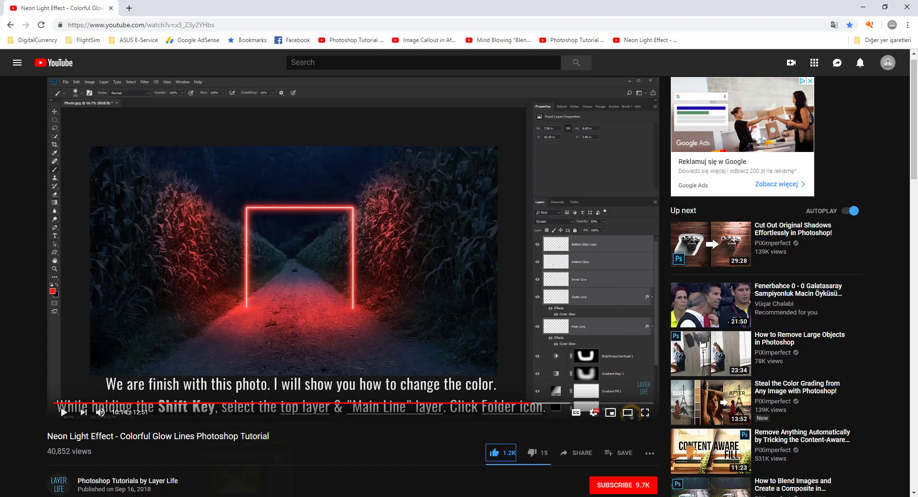
key(alt+Tab)
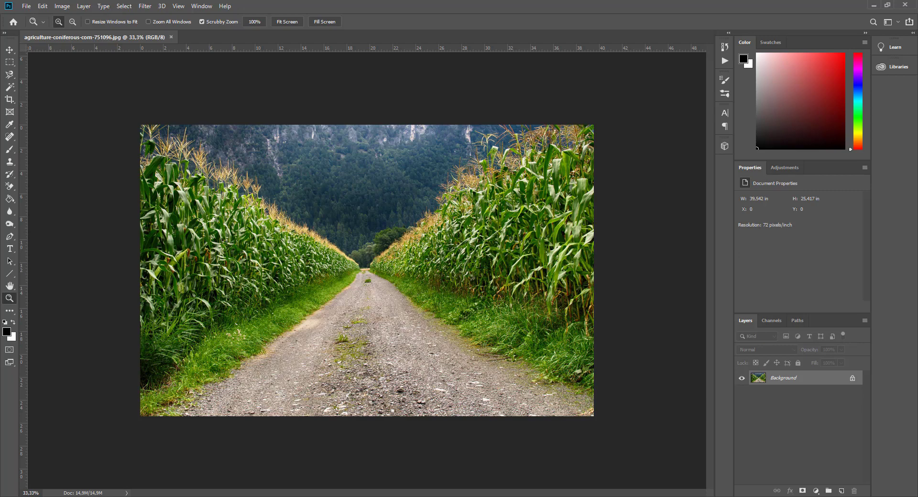
key(alt+Tab)
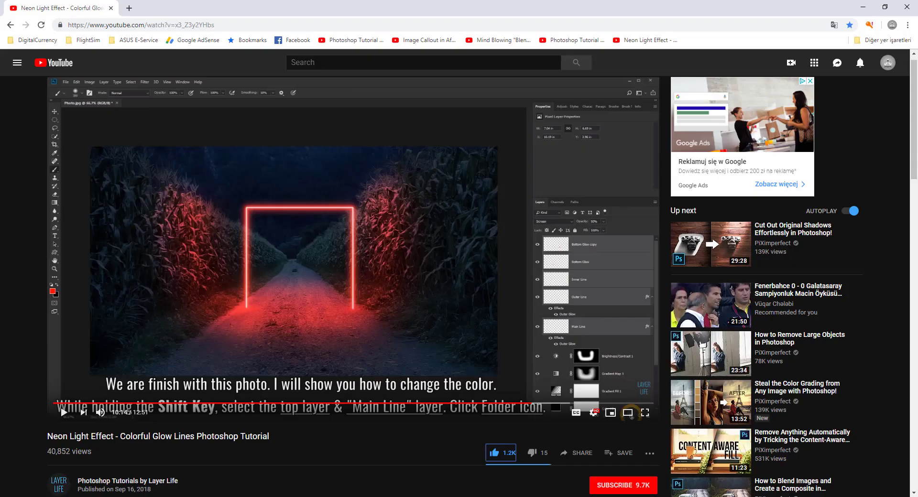
key(alt+Tab)
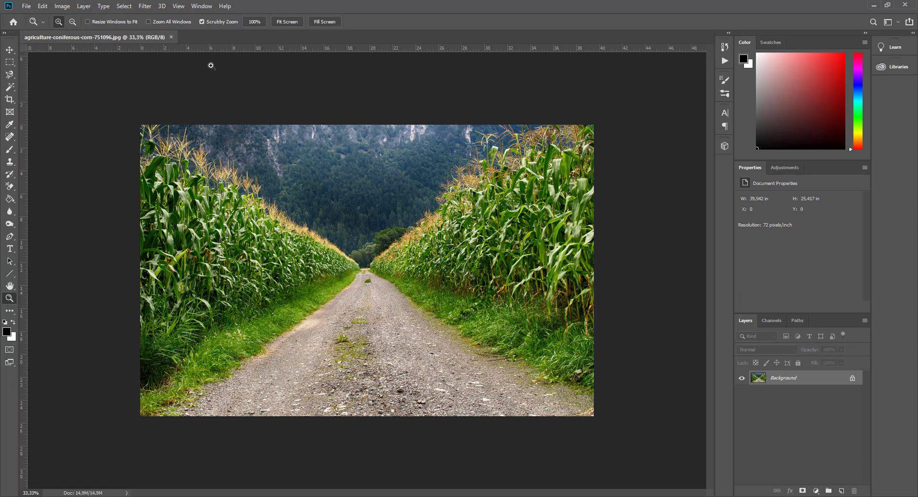
- Crop the cornfield photo to a 16:9 ratio at 1920 x 1080
click(284, 24)
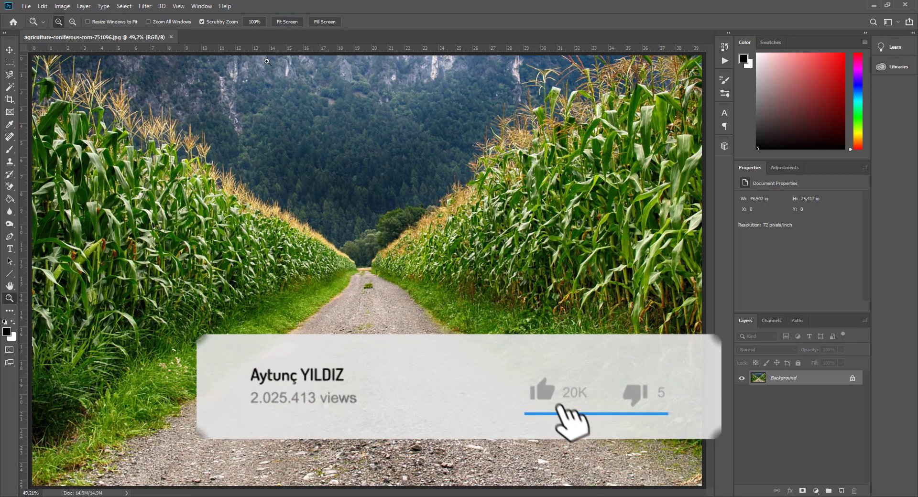
click(8, 99)
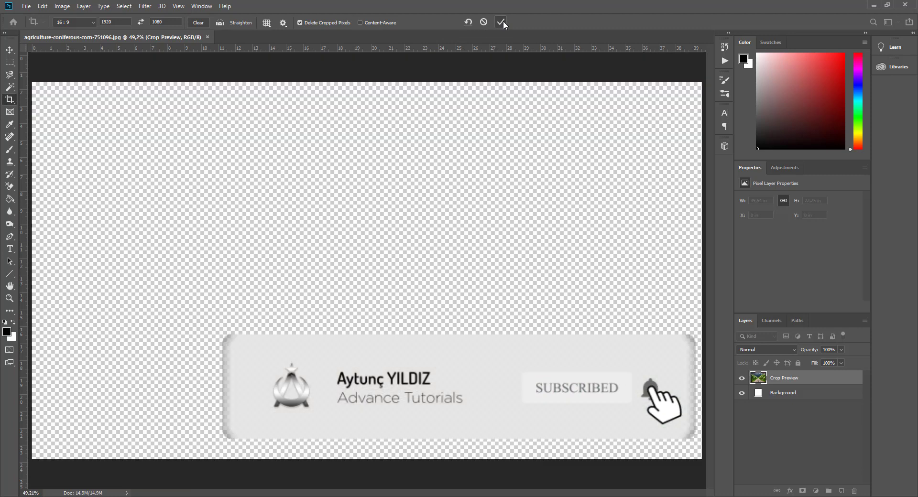
click(502, 22)
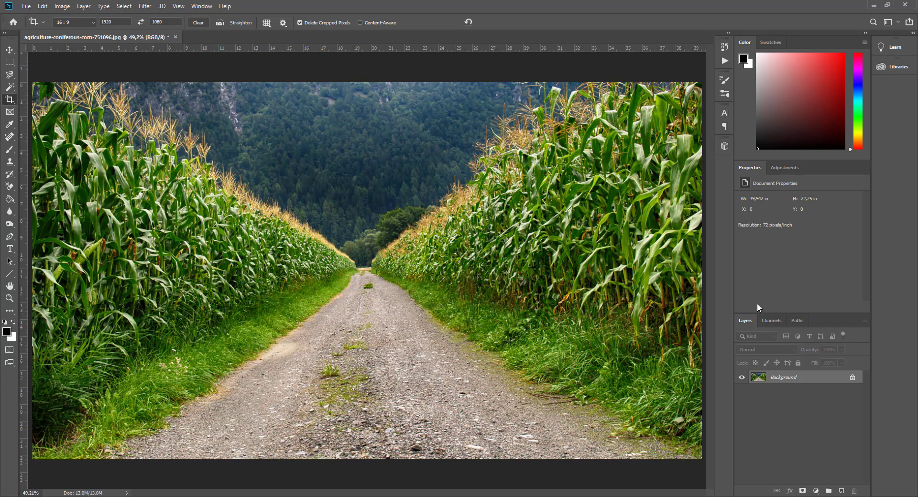
- Add a Hue/Saturation adjustment layer with Saturation -25 and compare the image with the layer hidden and shown
click(815, 487)
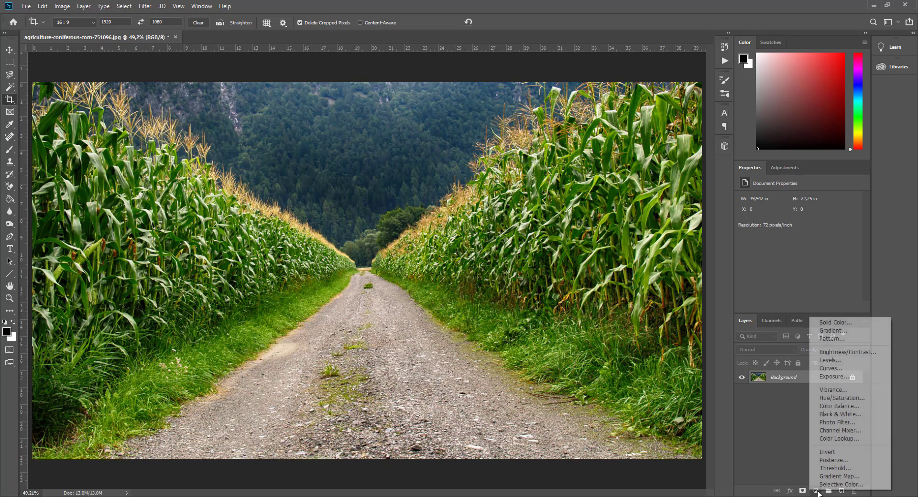
click(836, 398)
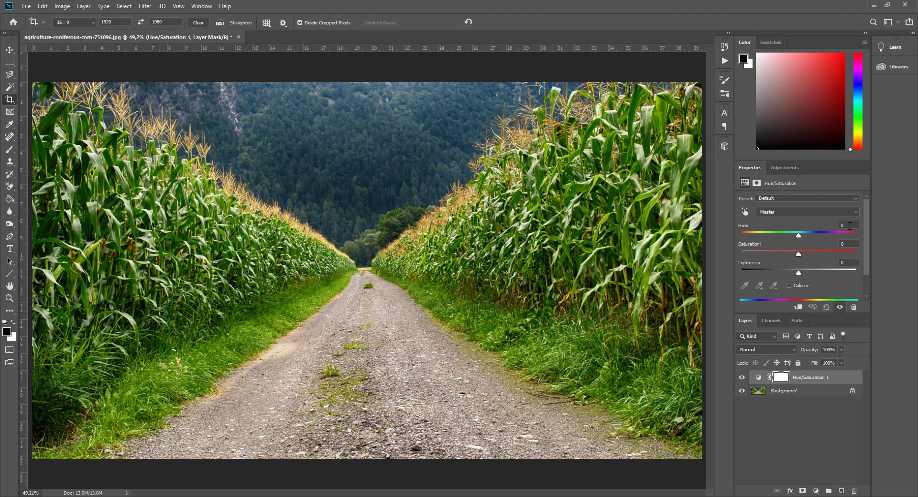
click(844, 244)
text(-25)
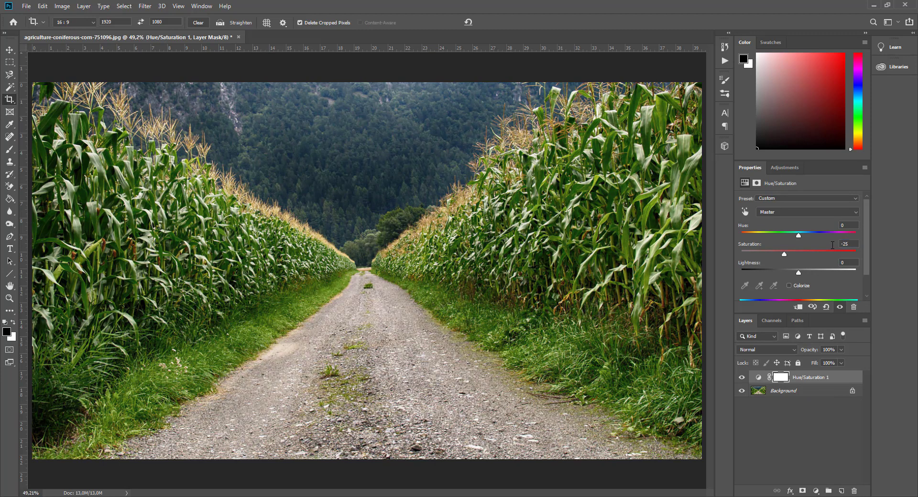
click(814, 412)
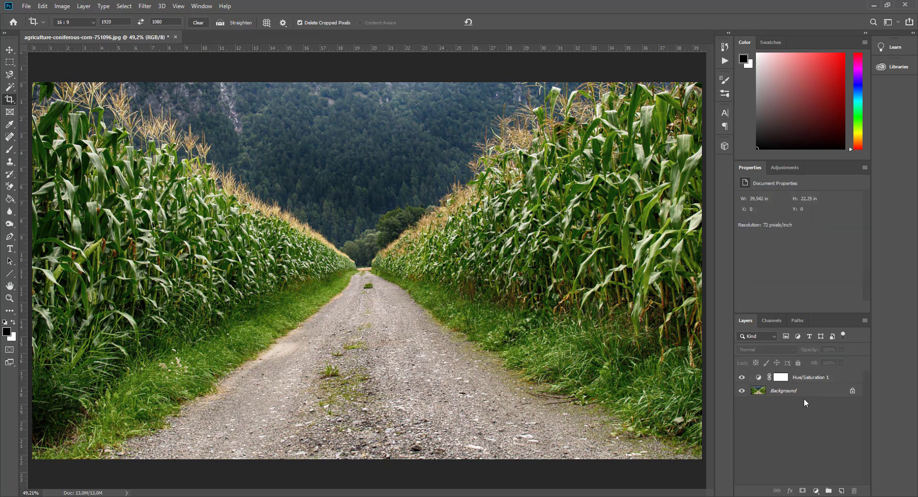
click(744, 378)
click(743, 378)
click(743, 378)
click(743, 378)
click(743, 377)
- Add a Photo Filter adjustment layer using Cooling Filter (82), accept its colour 00b5ff and set Density to 100%
click(816, 491)
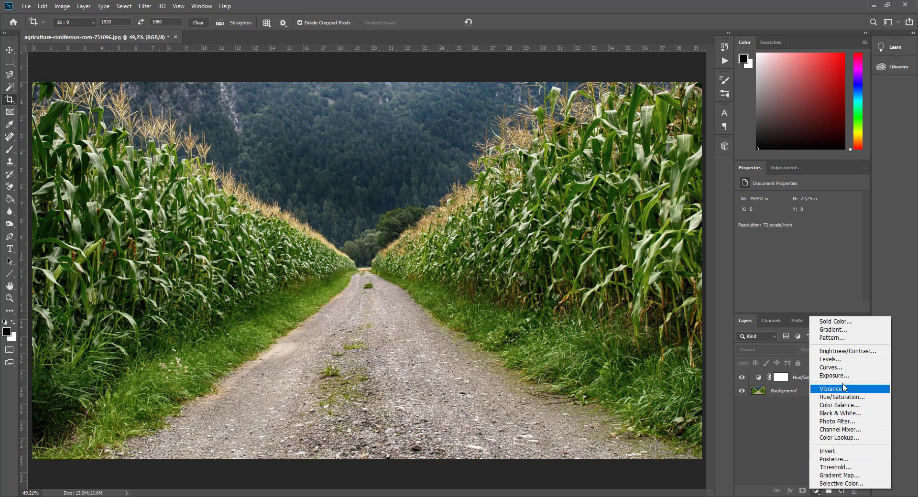
click(850, 422)
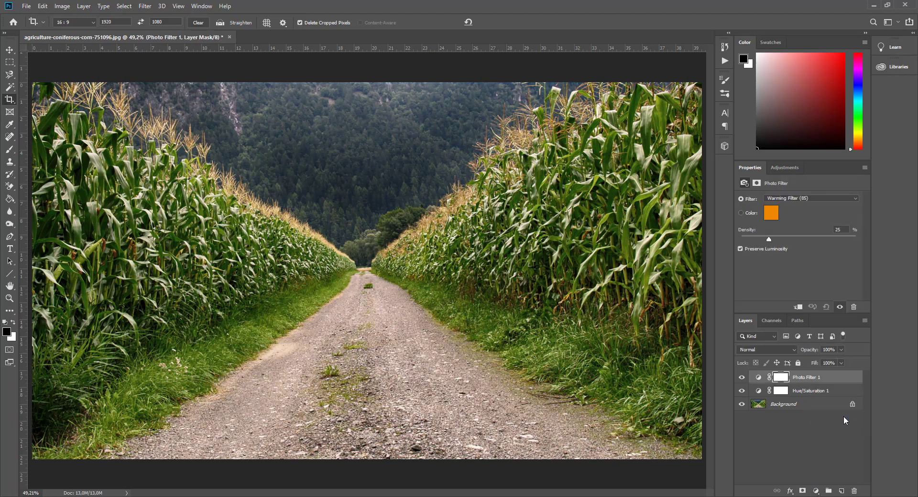
click(815, 198)
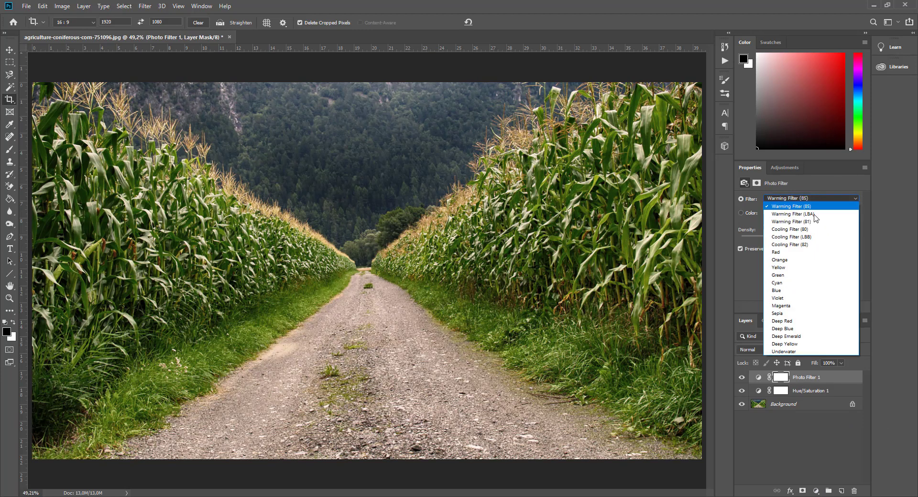
click(804, 245)
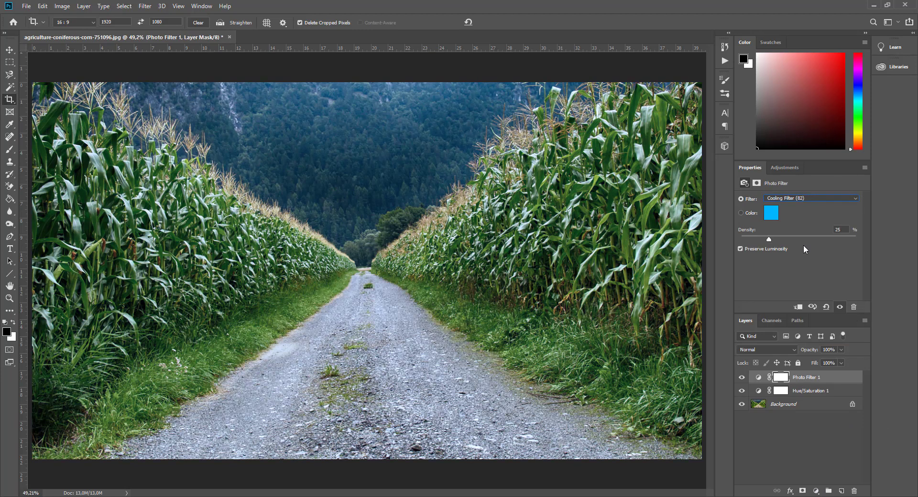
click(776, 213)
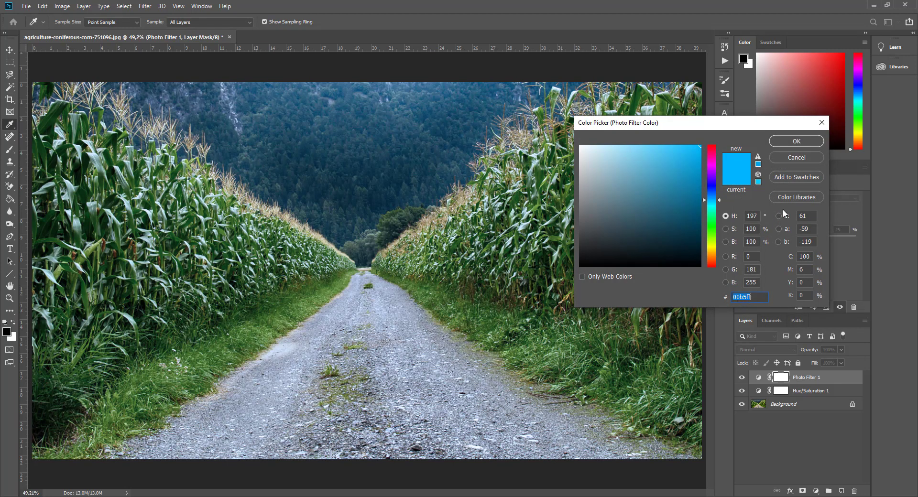
click(796, 141)
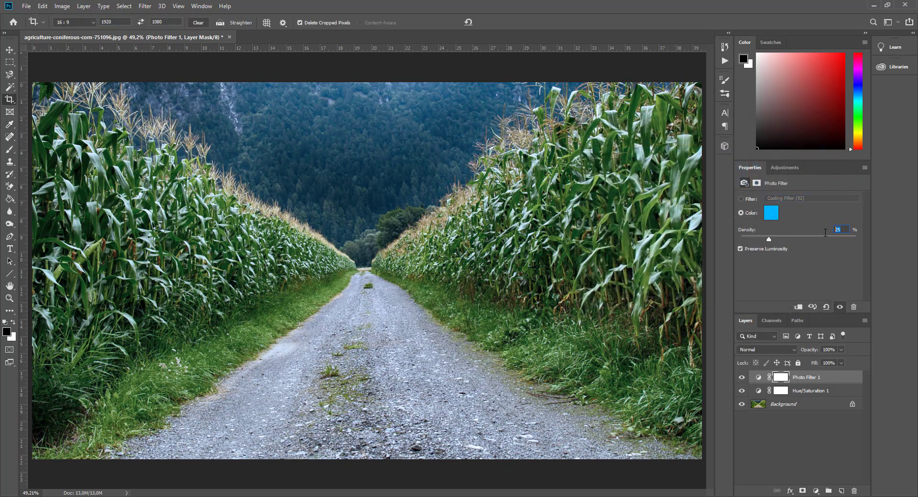
text(100)
- Set the Photo Filter layer's opacity to 90% and compare the image with the layer hidden and shown
click(837, 350)
text(90)
click(743, 379)
click(742, 378)
click(743, 379)
- Add a black (000000) Solid Color fill layer above the photo filter and set its opacity to 70%
click(816, 491)
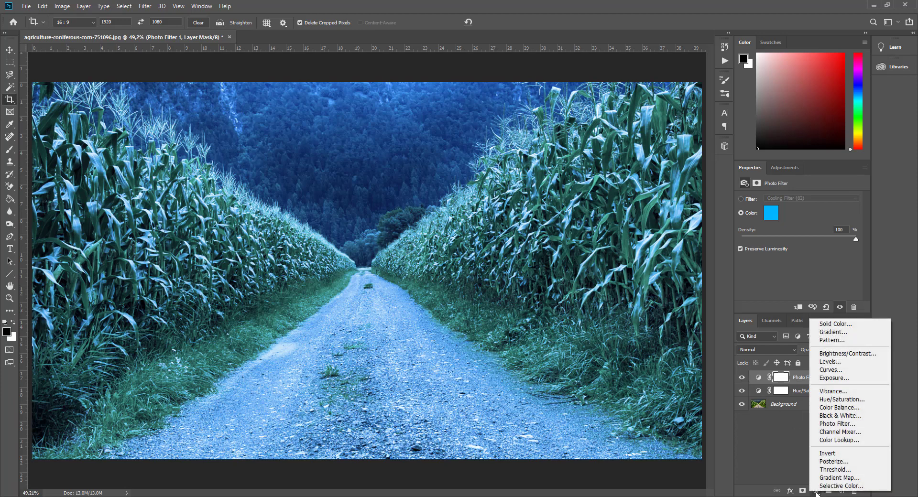
click(851, 326)
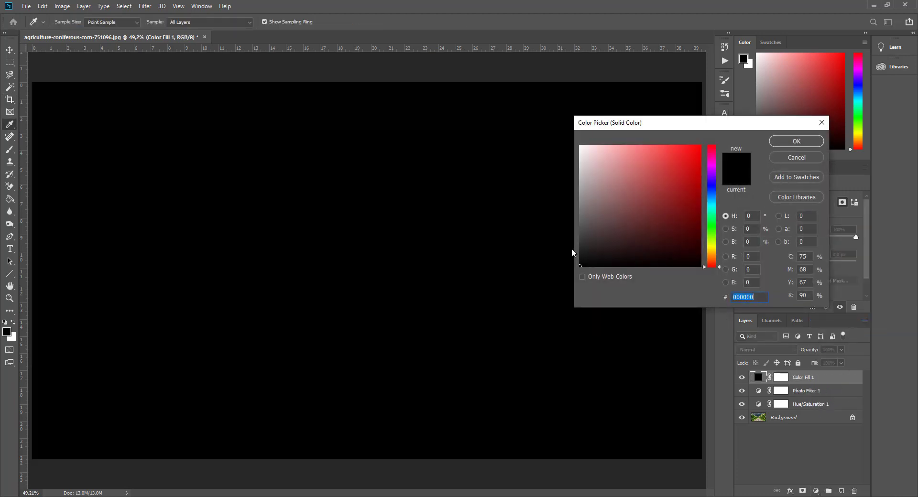
click(791, 140)
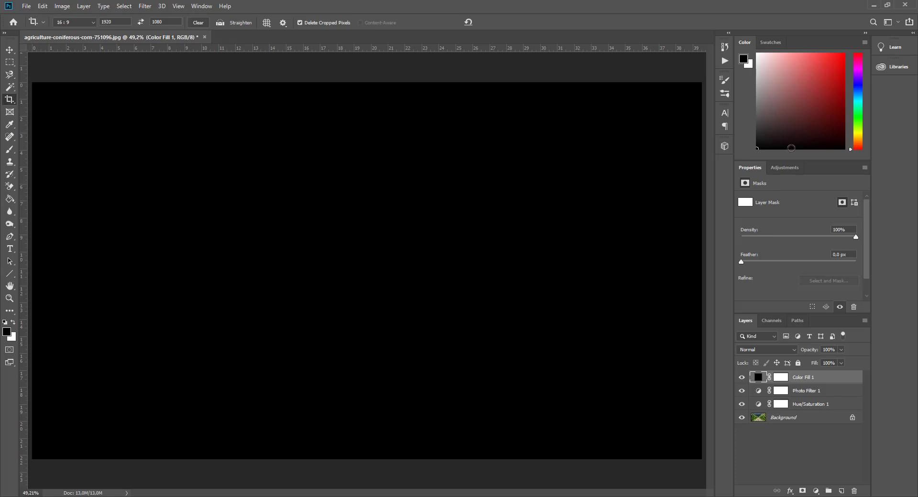
click(832, 350)
text(70)
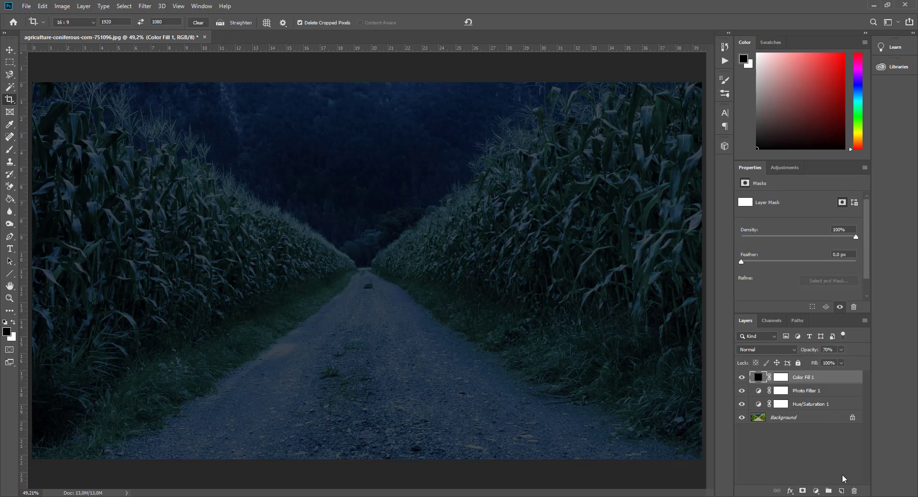
- Add a Gradient fill layer above the black fill using the Foreground to Transparent preset
click(815, 492)
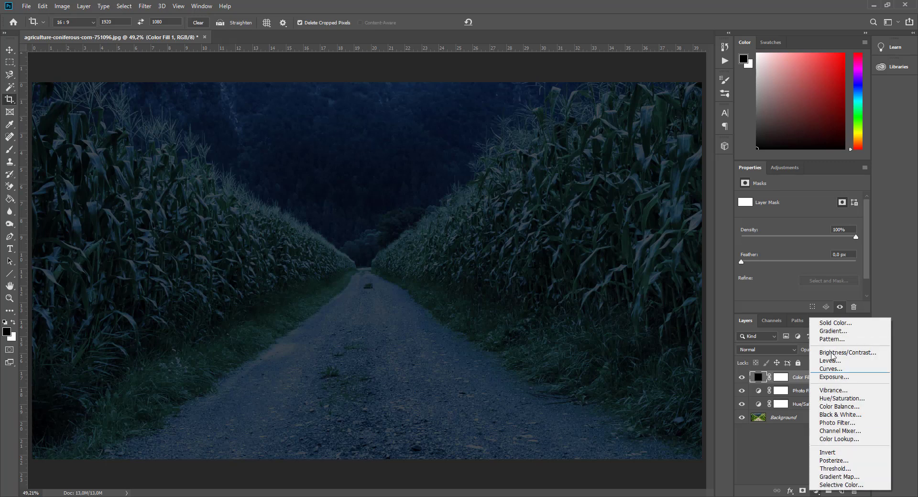
click(834, 331)
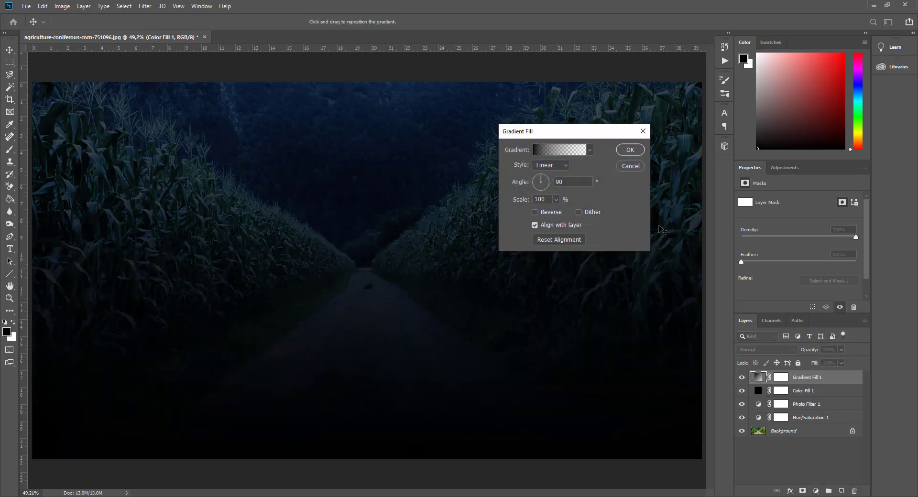
click(552, 150)
click(601, 145)
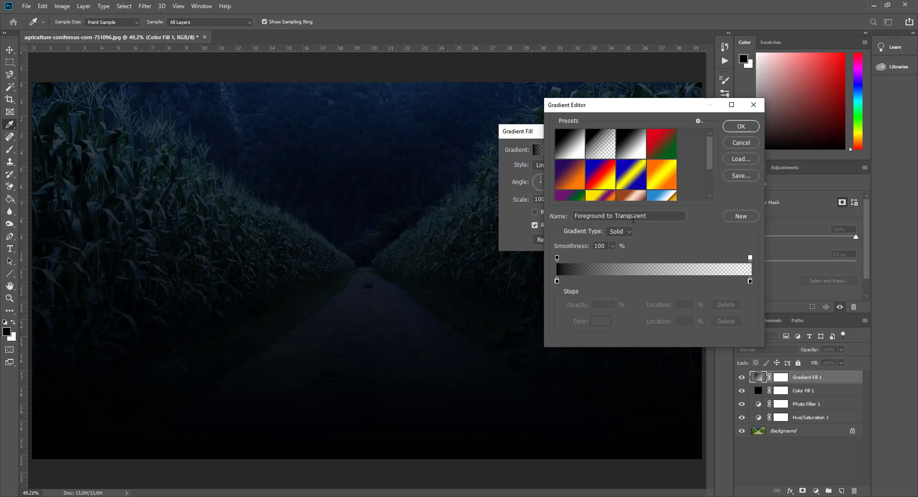
click(740, 128)
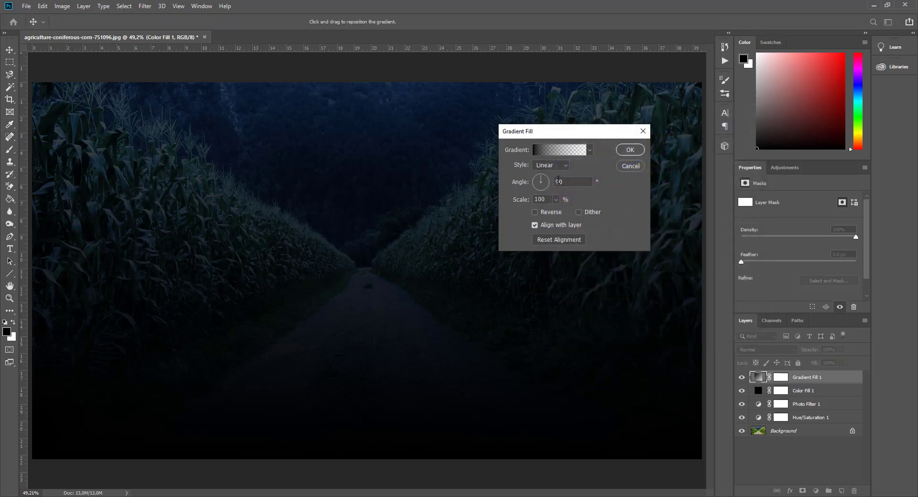
- Make the gradient fill Radial with angle 0, scale 300% and Reverse enabled, apply it and deselect the layers
click(551, 165)
click(549, 182)
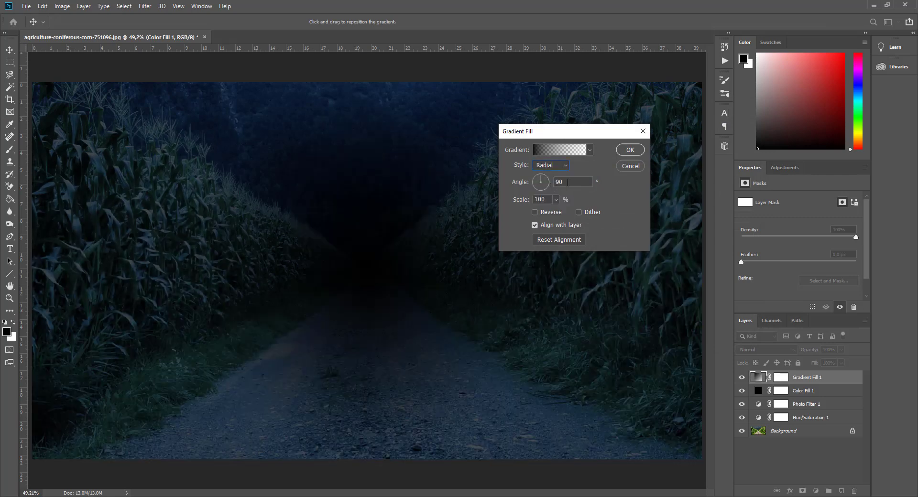
text(0)
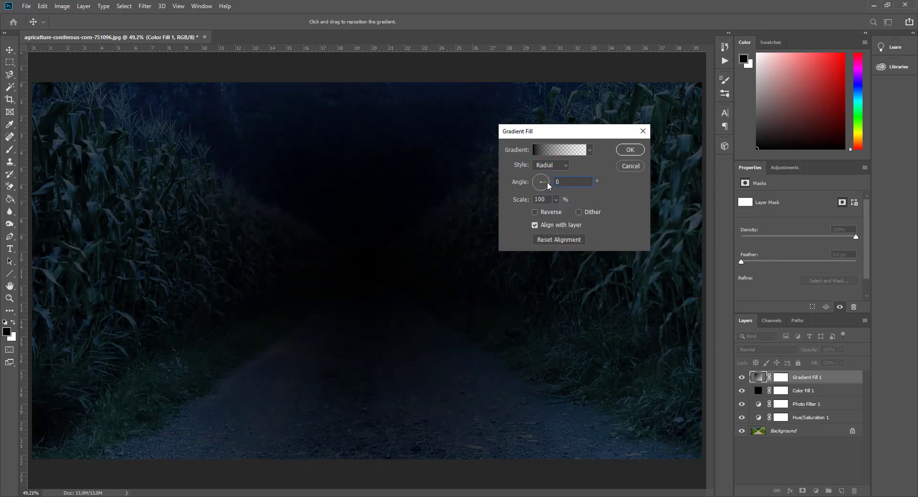
key(Tab)
text(300)
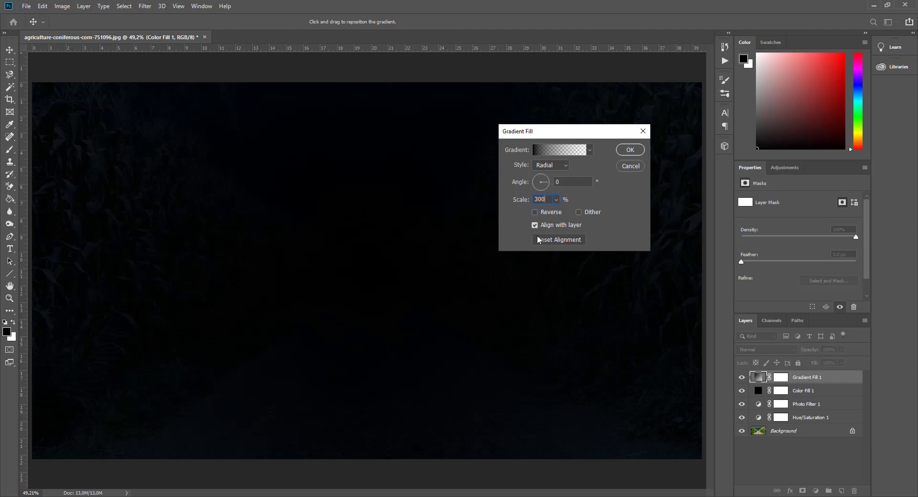
click(534, 212)
click(630, 150)
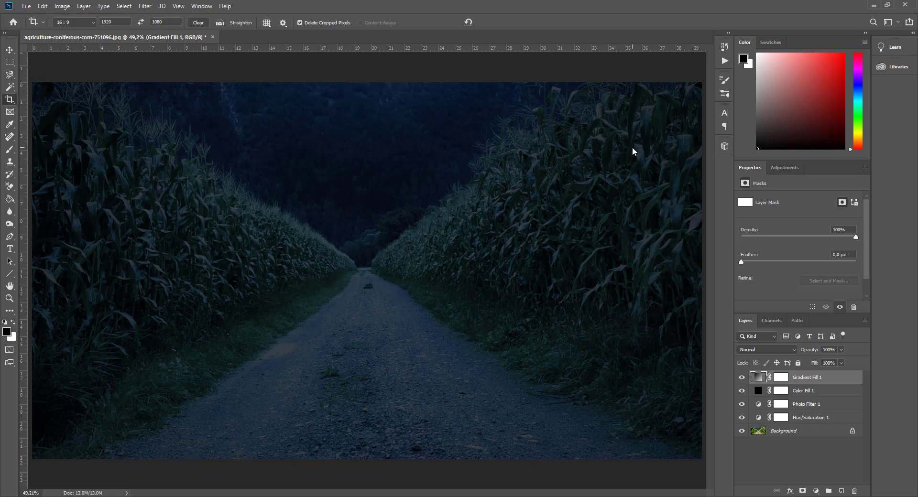
click(770, 451)
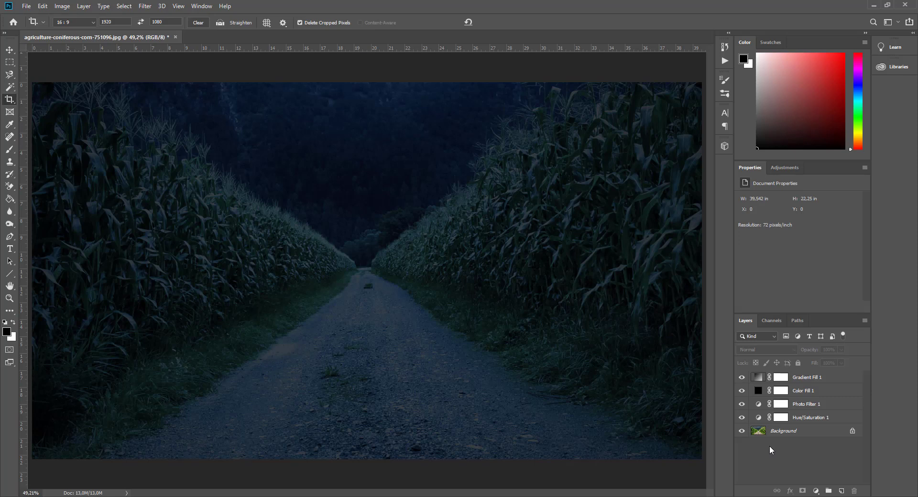
- Create a new empty layer on top of the stack and name it main
click(842, 491)
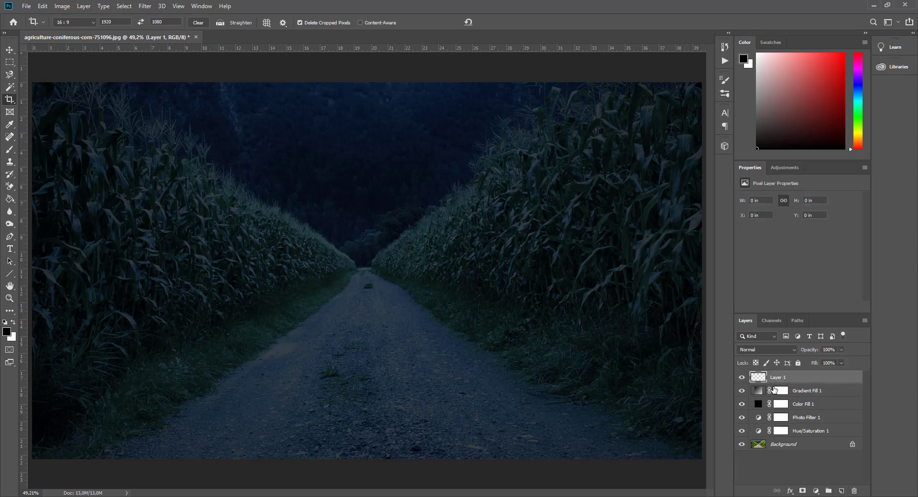
double_click(778, 378)
text(main)
key(Return)
- Make white the foreground colour and set up the Brush tool with a size of 5 px
click(13, 322)
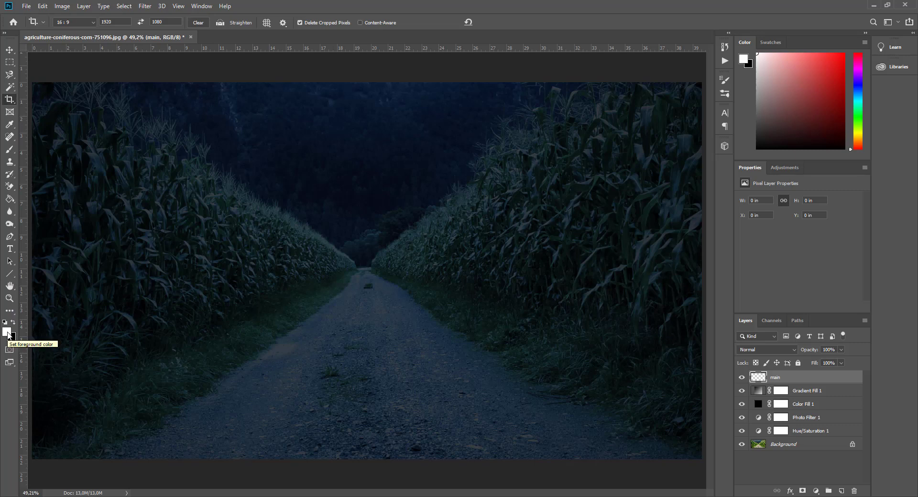
click(9, 149)
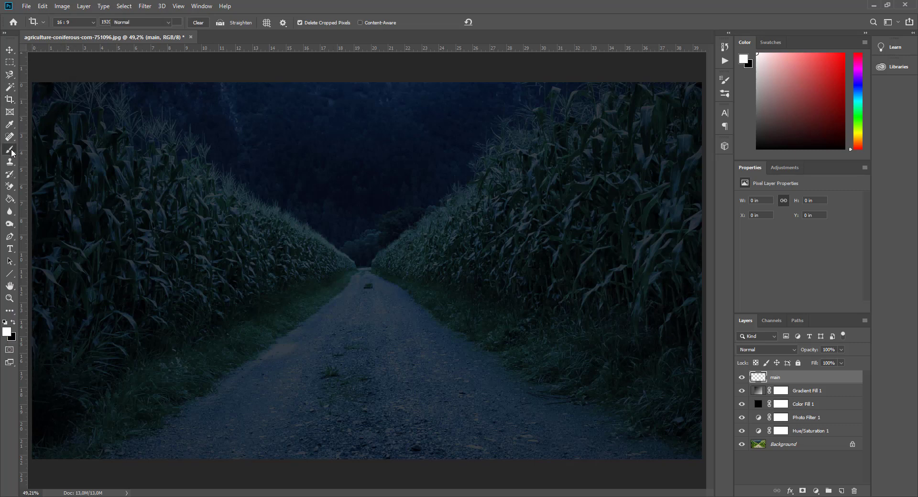
click(64, 23)
click(106, 40)
text(5)
key(Return)
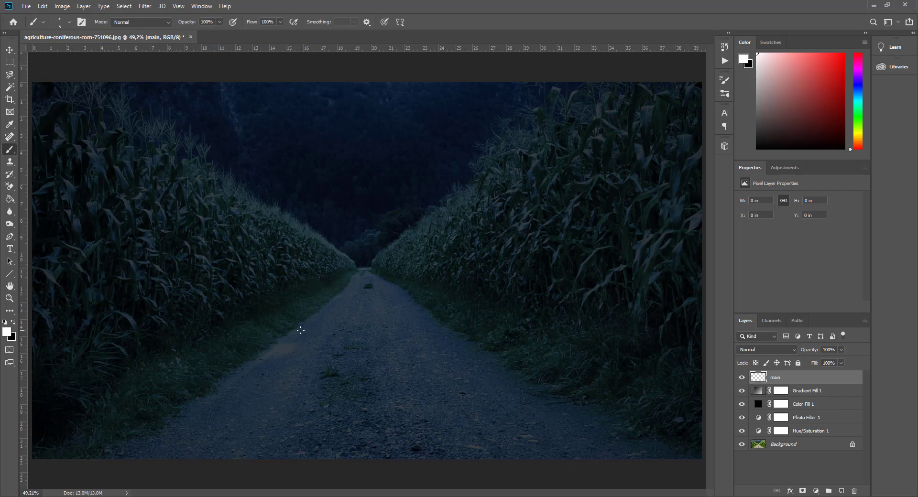
- Draw an open three-sided frame path about 10.1 by 7.6 in over the road, stroke it with the Brush without simulated pressure, and delete the path
click(10, 238)
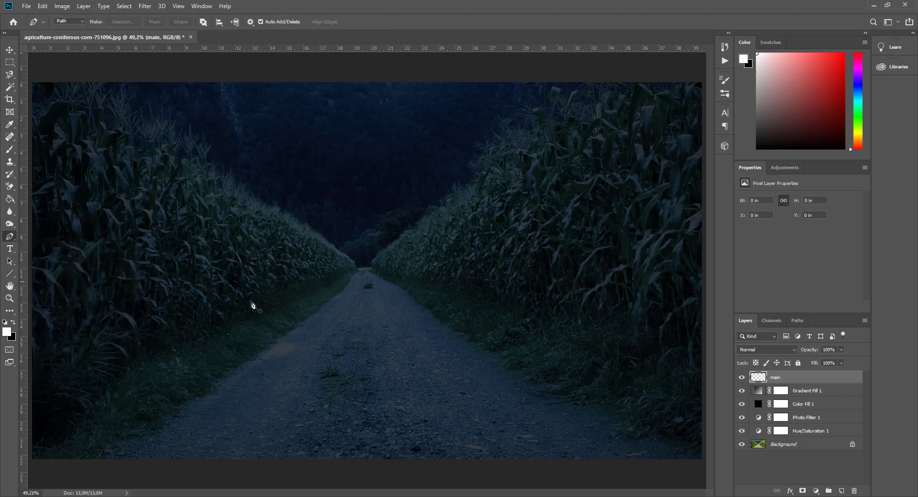
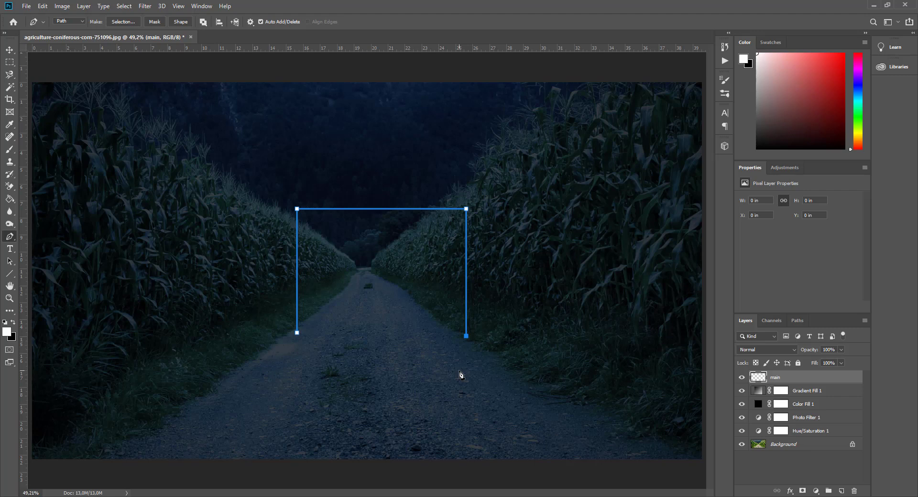
right_click(419, 212)
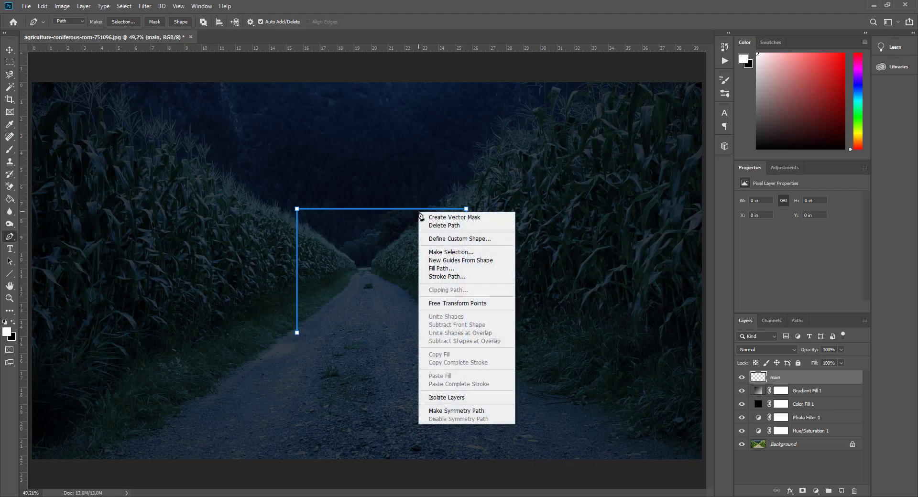
click(450, 277)
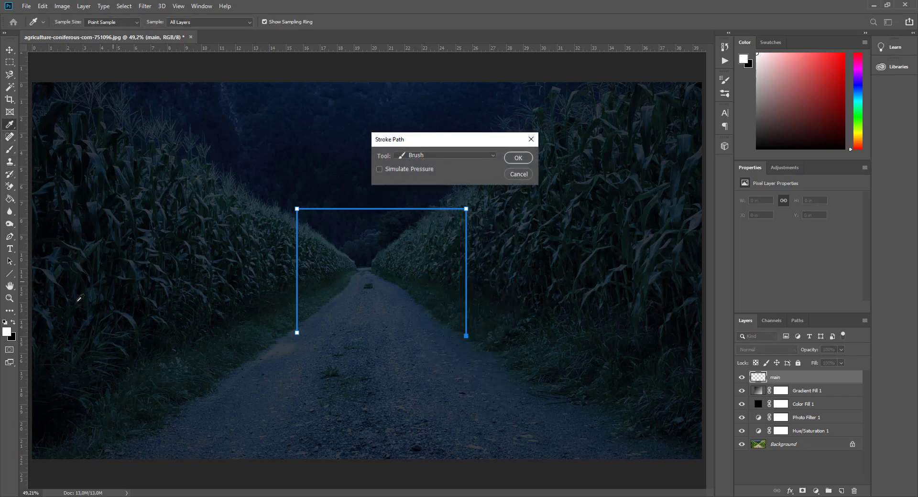
click(519, 158)
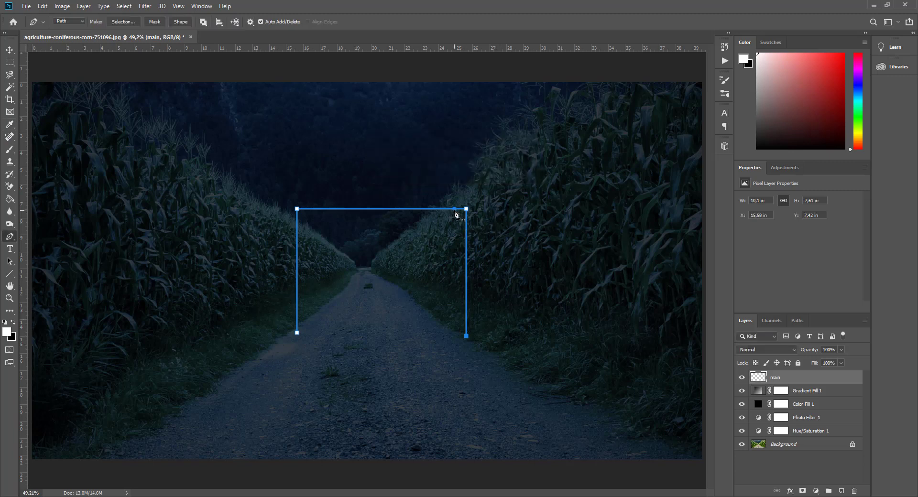
right_click(457, 213)
click(469, 238)
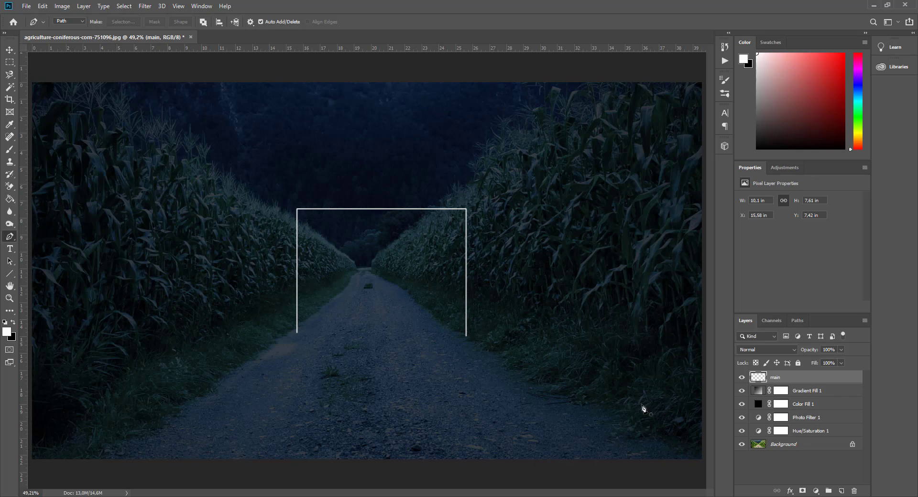
- Duplicate the main layer and name the copy inner
ctrl+click(801, 379)
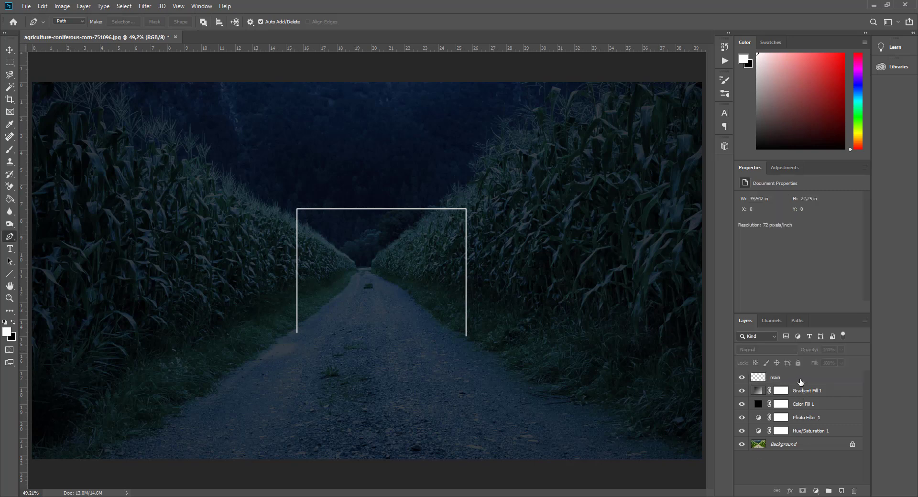
click(801, 382)
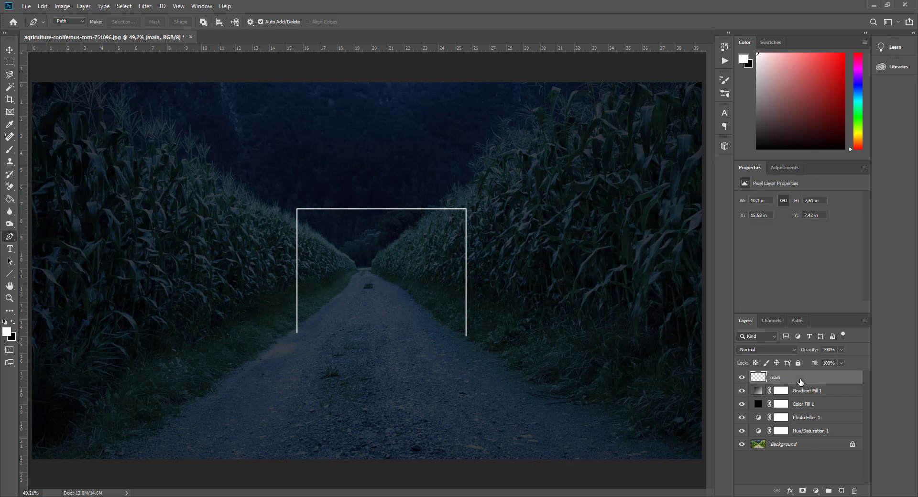
key(ctrl+j)
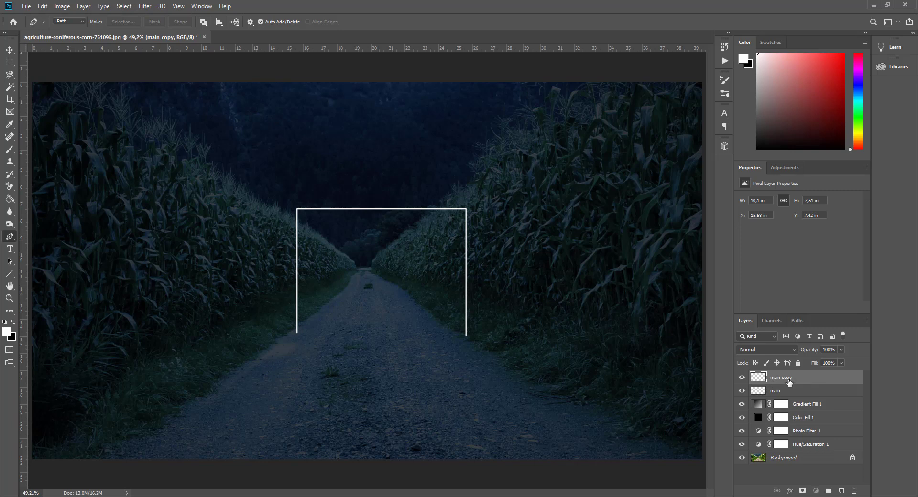
double_click(780, 378)
key(BackSpace)
text(inner)
key(Return)
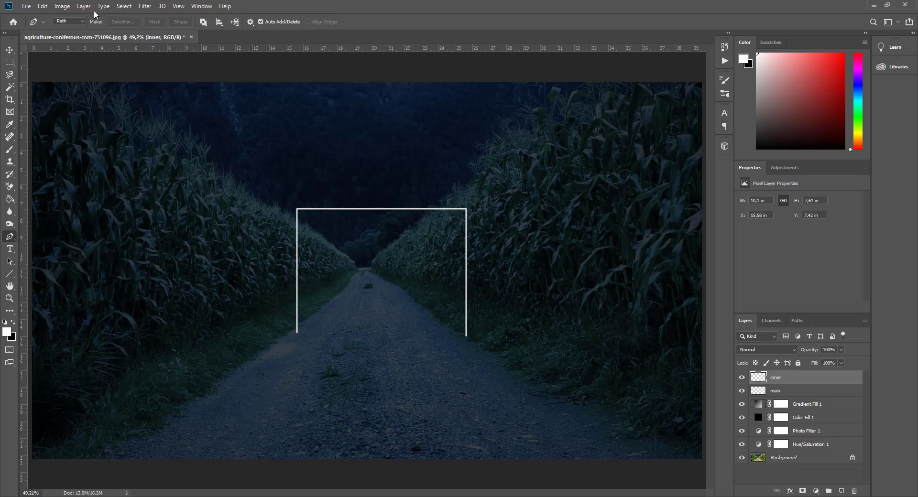
- Apply a Gaussian Blur with a 3-pixel radius to the inner layer and compare the frame with that layer hidden and shown
click(145, 7)
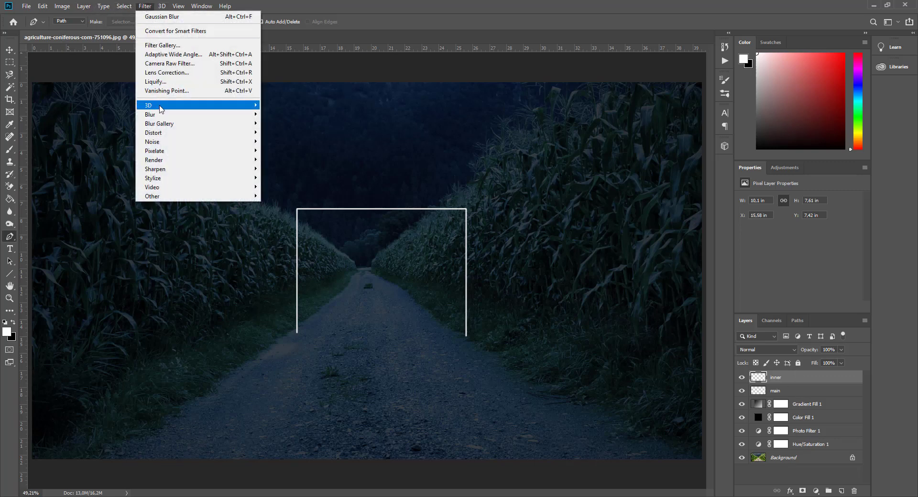
mouse_move(161, 115)
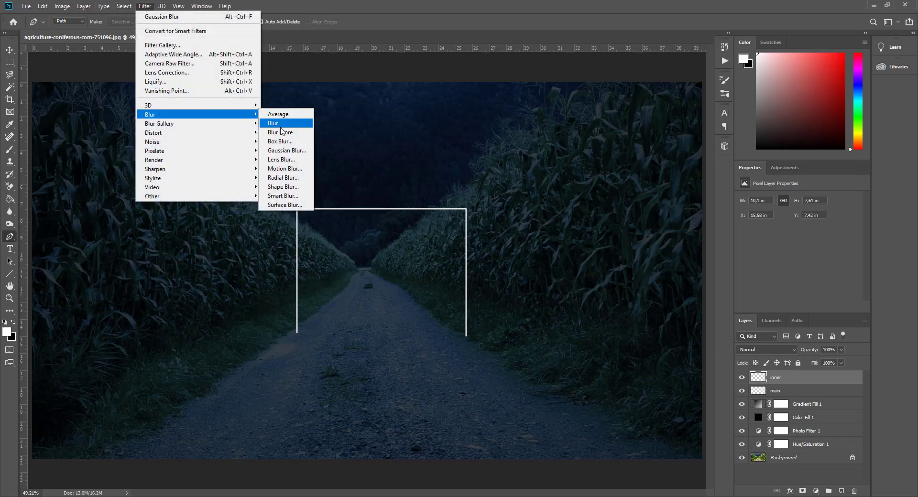
click(283, 150)
text(3)
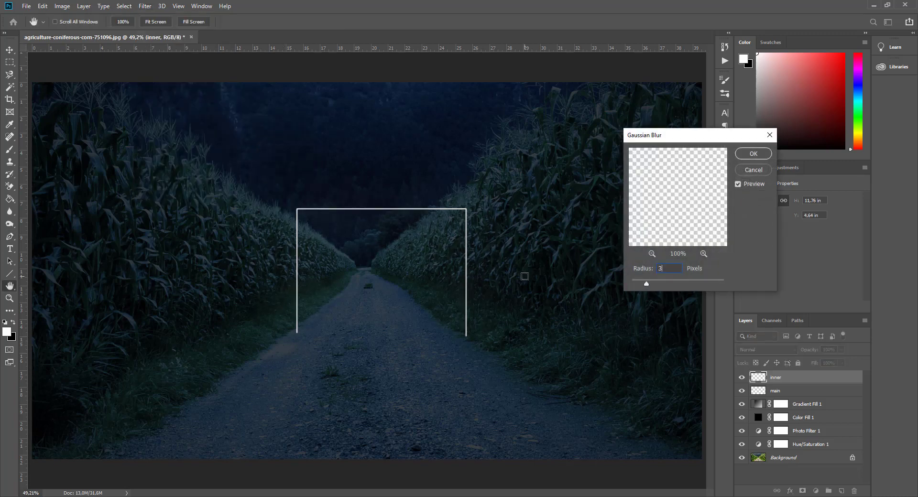
key(Return)
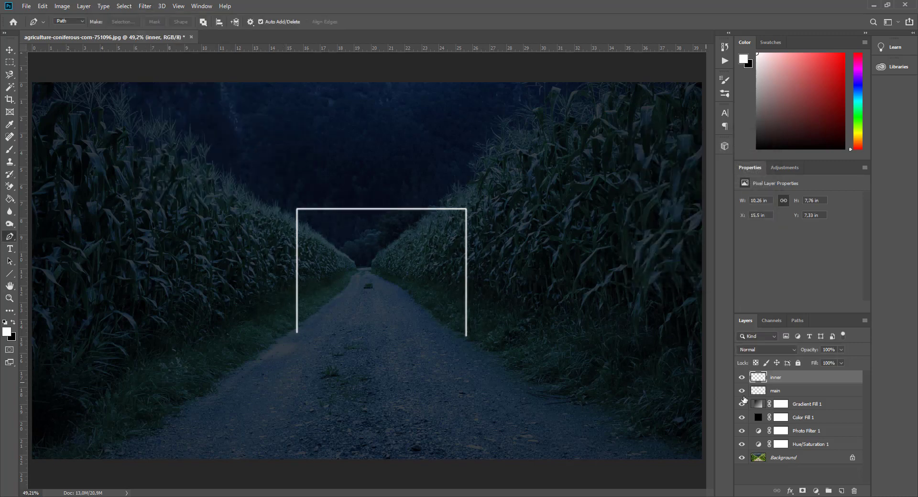
click(745, 379)
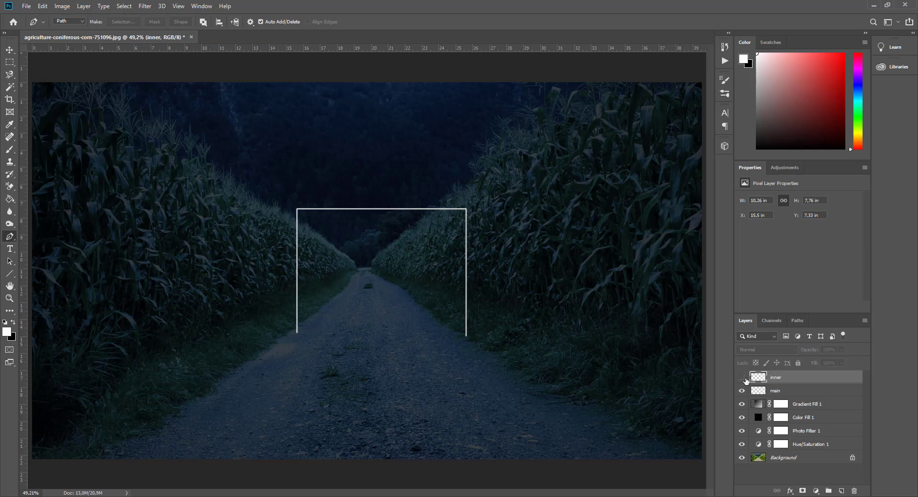
click(744, 378)
click(744, 378)
click(745, 378)
- Add an Outer Glow to the main layer in red (ff0000) with Screen blend mode, 90% opacity and 15 px size
click(795, 396)
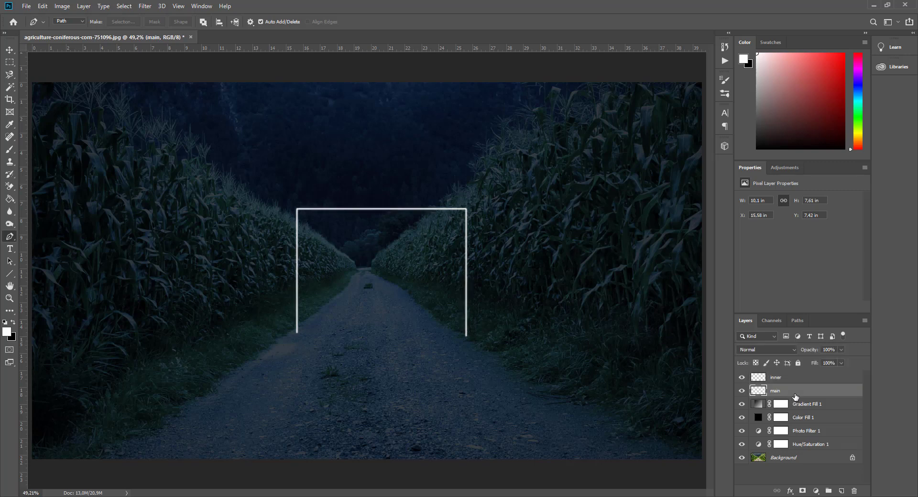
click(790, 491)
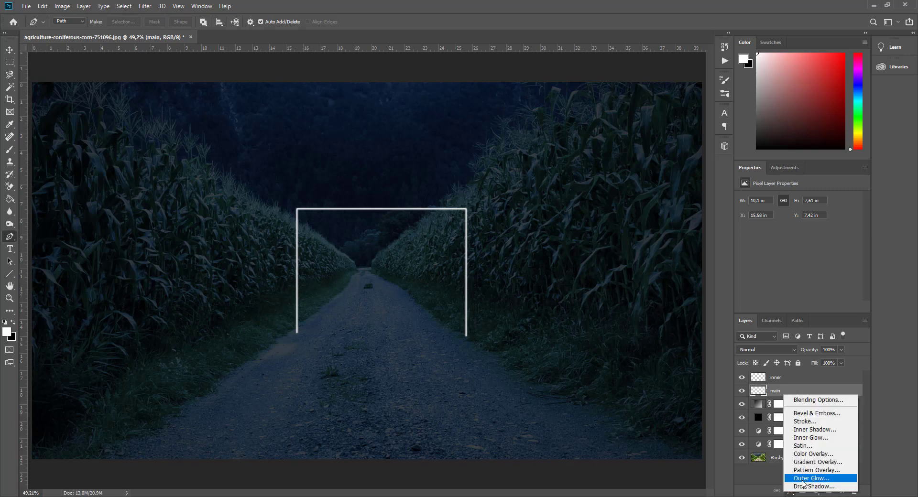
click(803, 479)
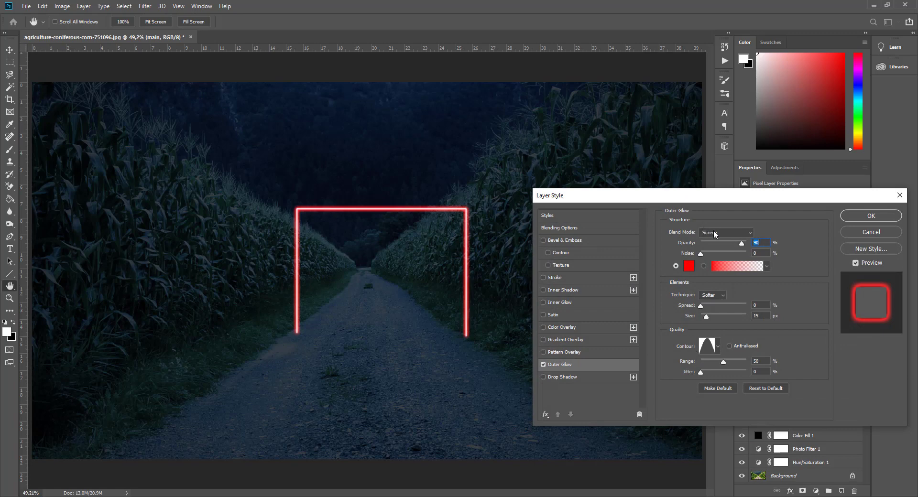
click(688, 266)
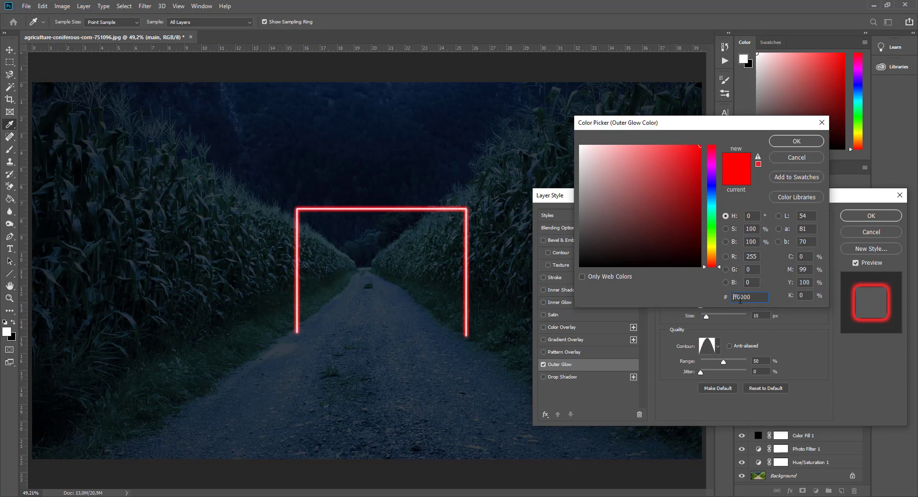
click(784, 140)
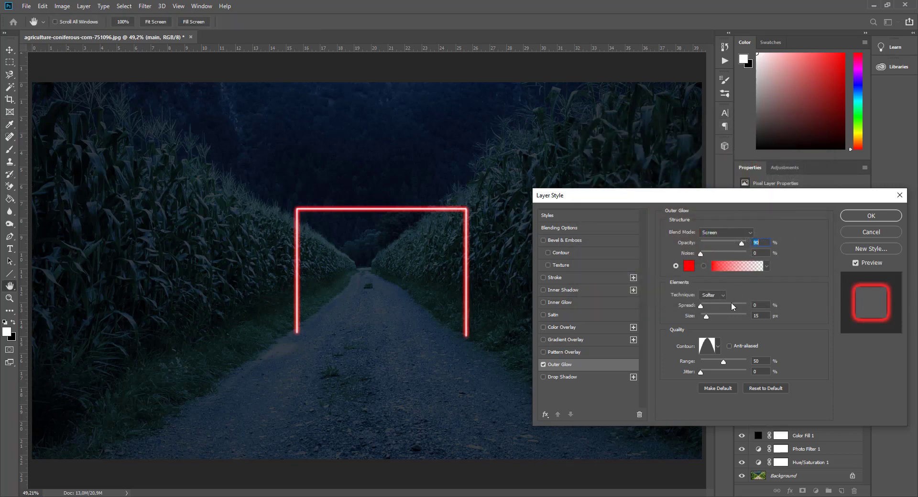
- Compare the Linear and Cone contours for the outer glow, keep Cone and apply the layer style
click(708, 345)
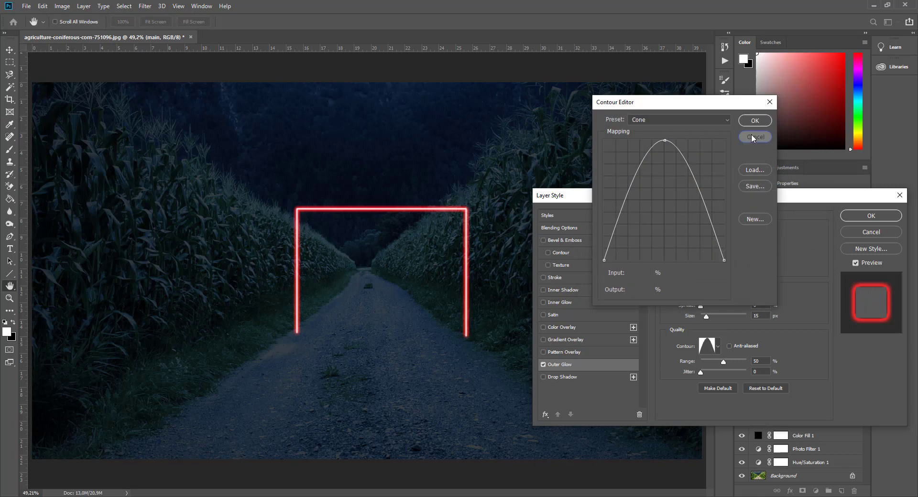
click(755, 137)
click(719, 347)
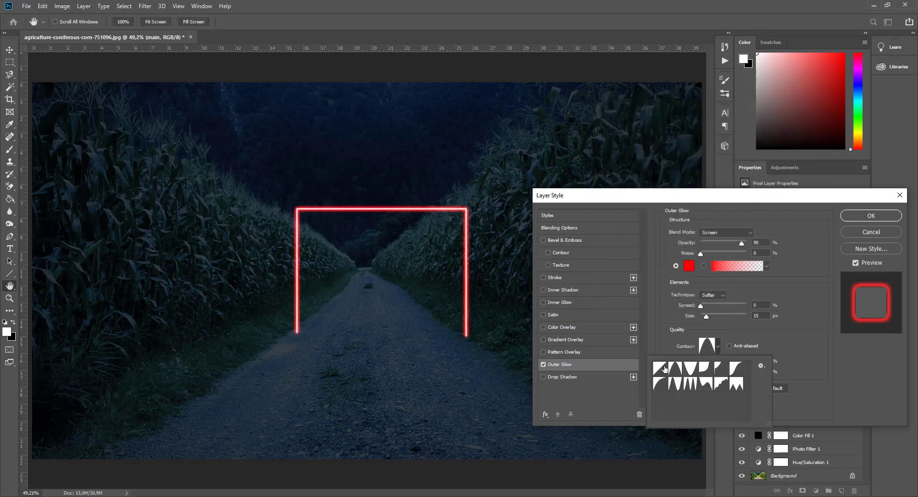
click(665, 369)
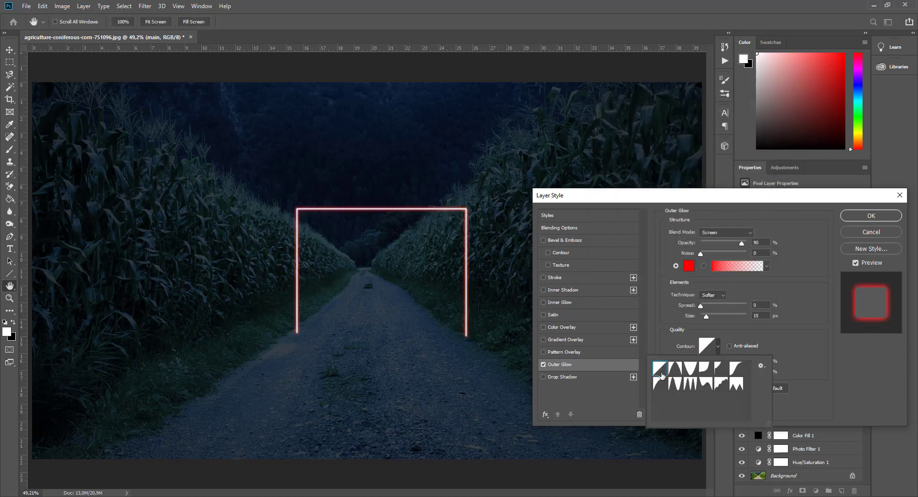
click(675, 368)
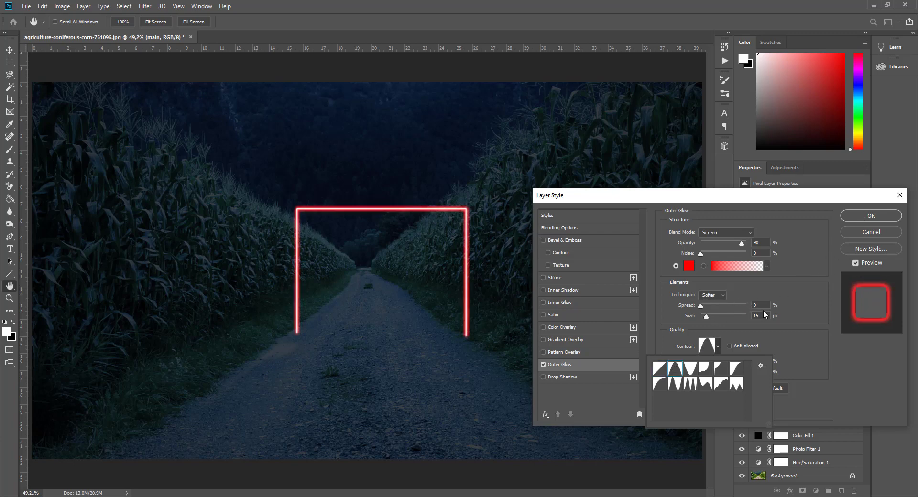
click(863, 219)
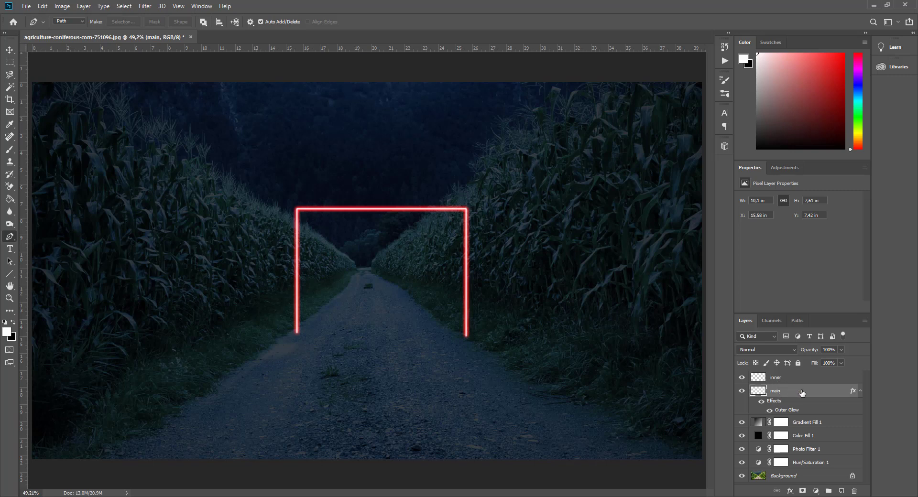
- Duplicate the glowing main layer and name the copy outter
key(ctrl+j)
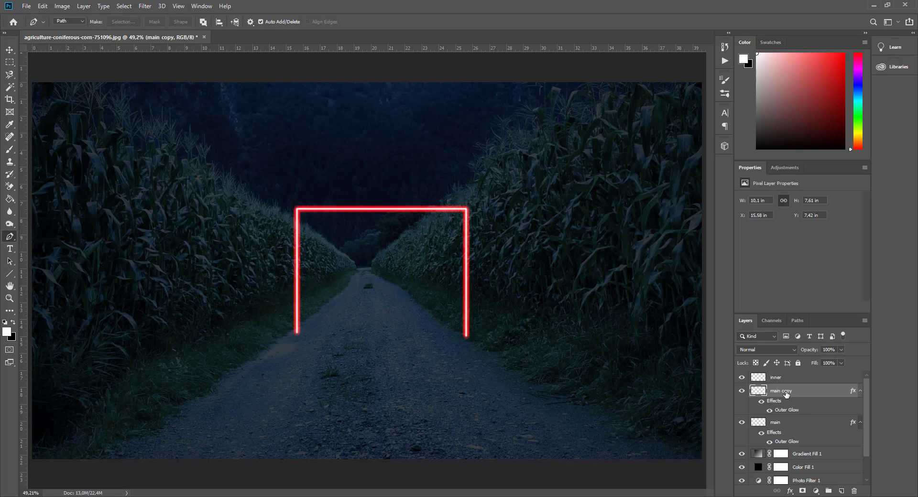
double_click(787, 392)
text(outter)
key(Return)
- Repeat the last Gaussian Blur on the outter layer, and apply another one with a 15-pixel radius
click(149, 7)
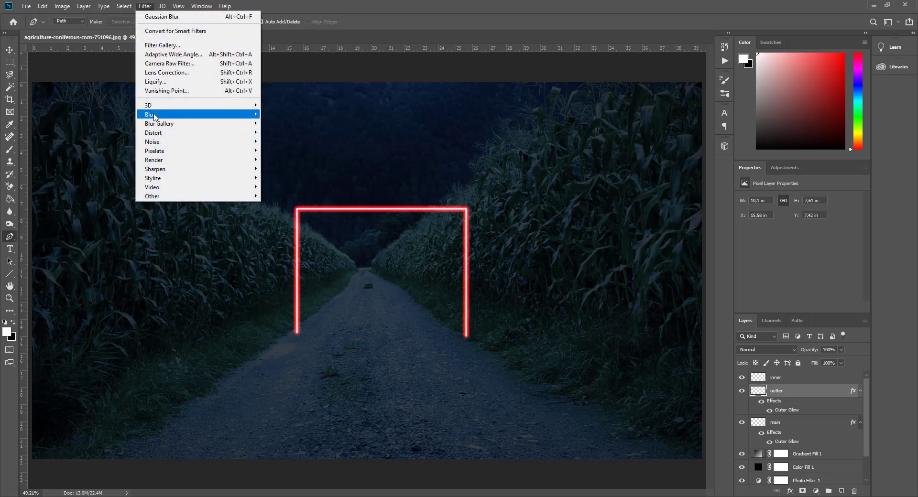
click(174, 17)
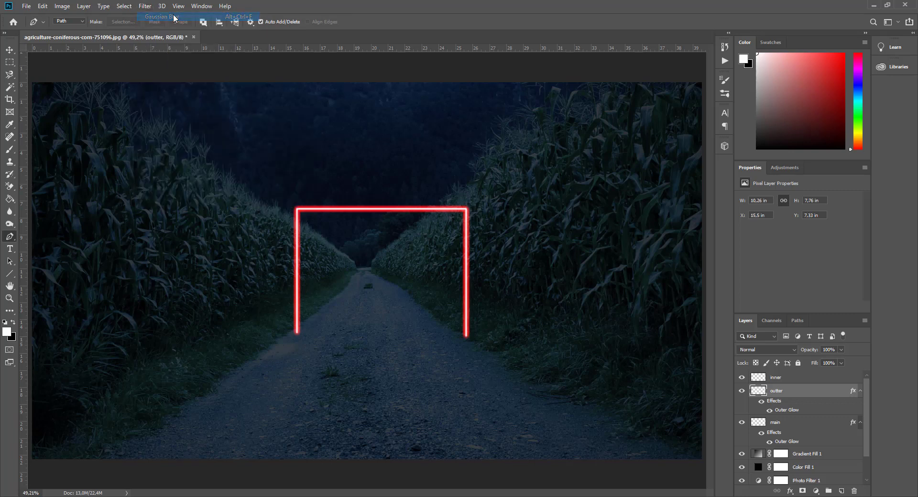
click(145, 7)
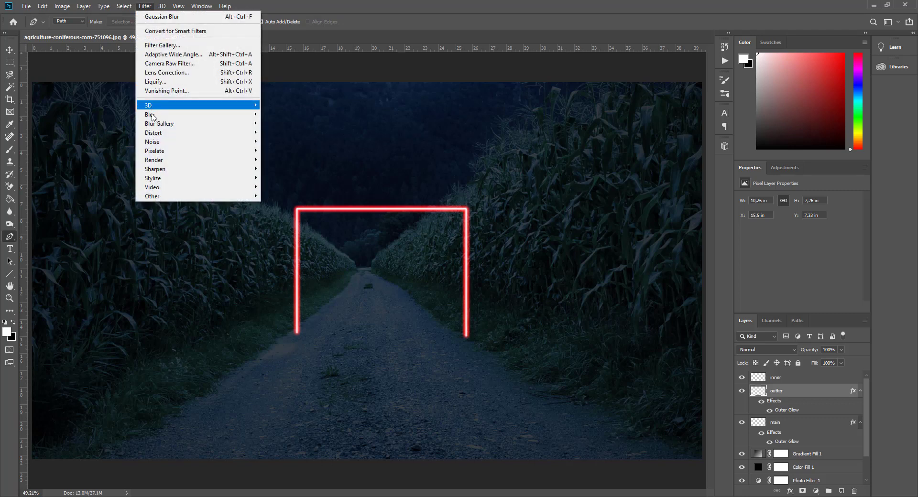
mouse_move(158, 119)
click(286, 151)
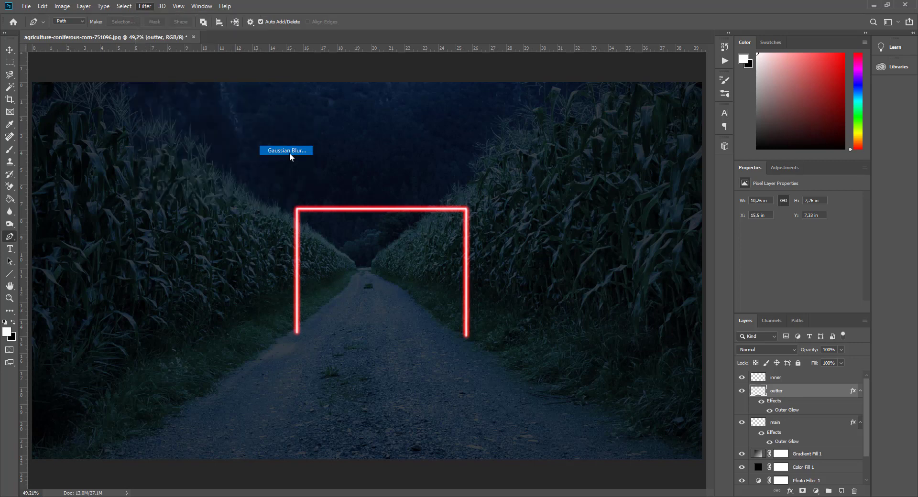
text(15)
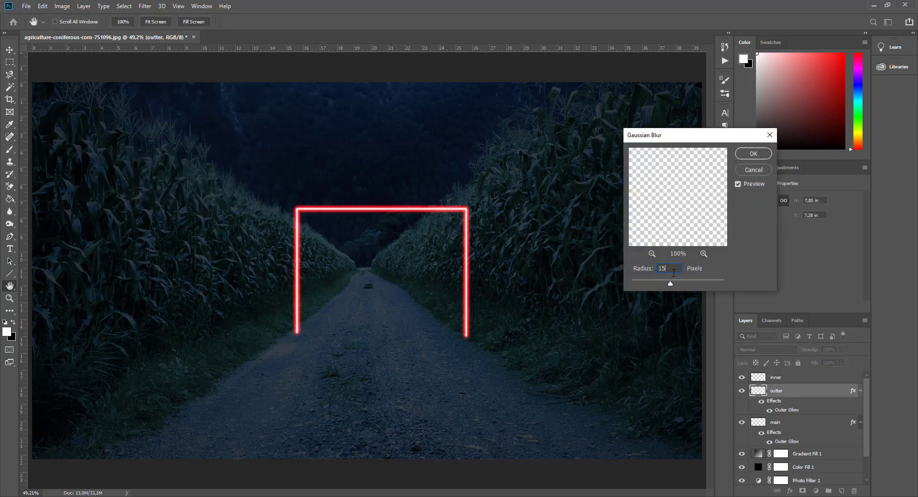
click(759, 158)
key(p)
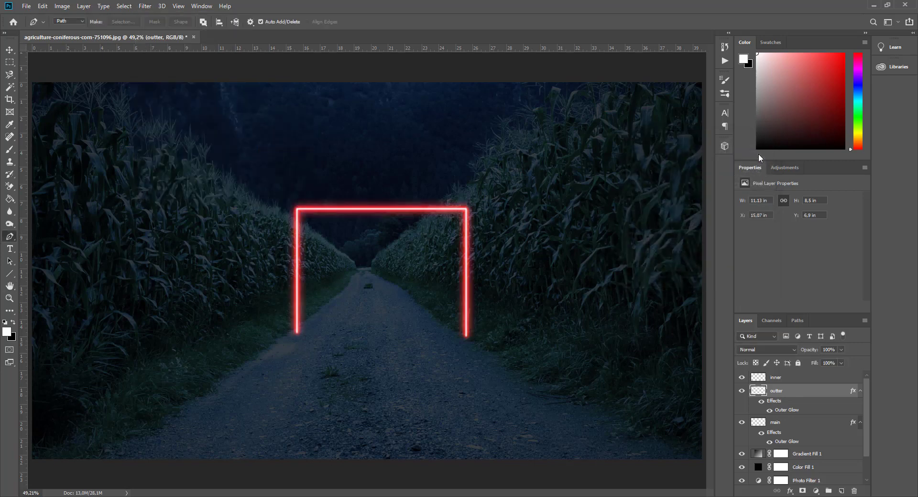
- Compare the glow with the outter layer hidden and shown, and set up a Soft Round brush at 200 px
click(743, 391)
click(743, 392)
click(8, 150)
click(63, 27)
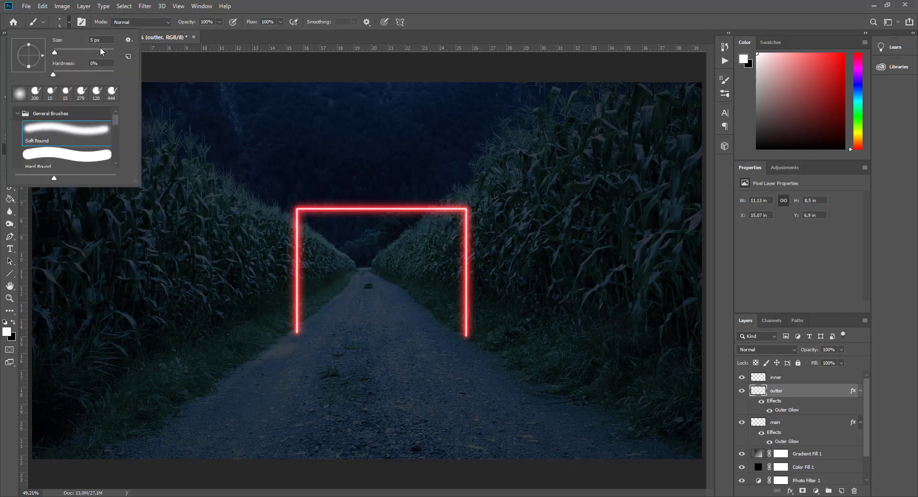
click(83, 40)
text(200)
click(6, 335)
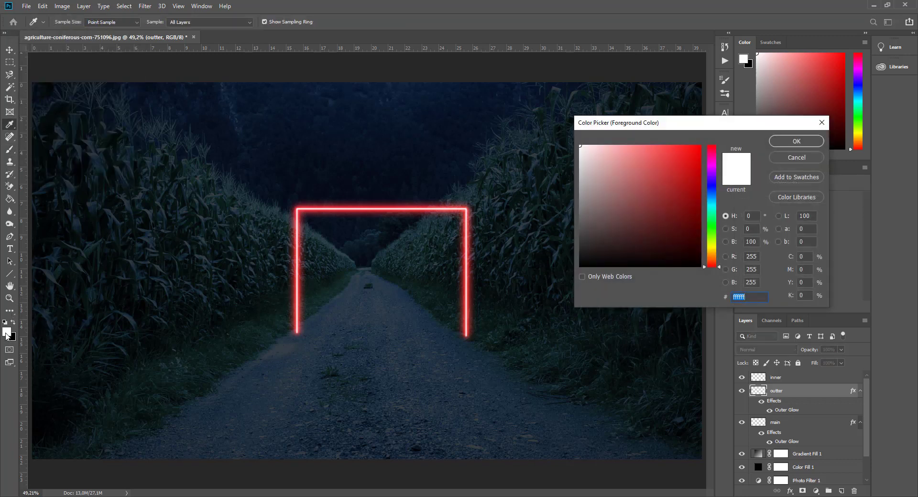
click(761, 228)
click(814, 159)
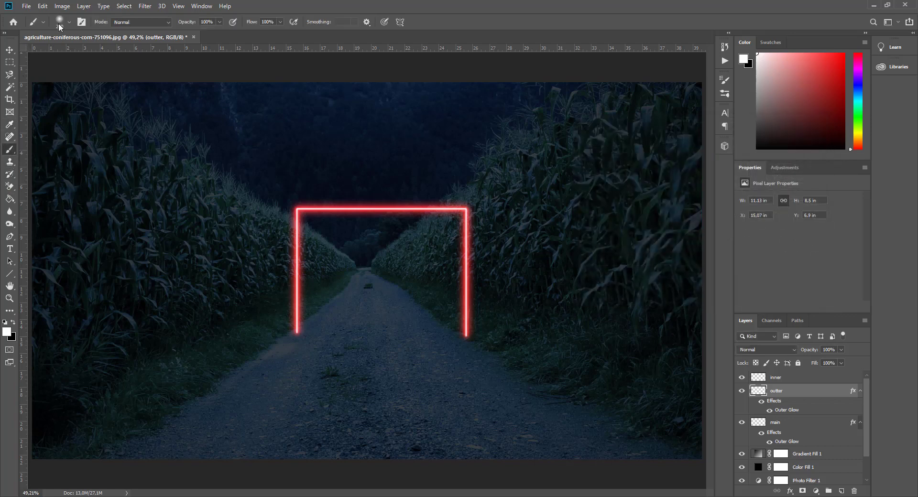
- Set the foreground colour to pure red (ff0000)
click(9, 333)
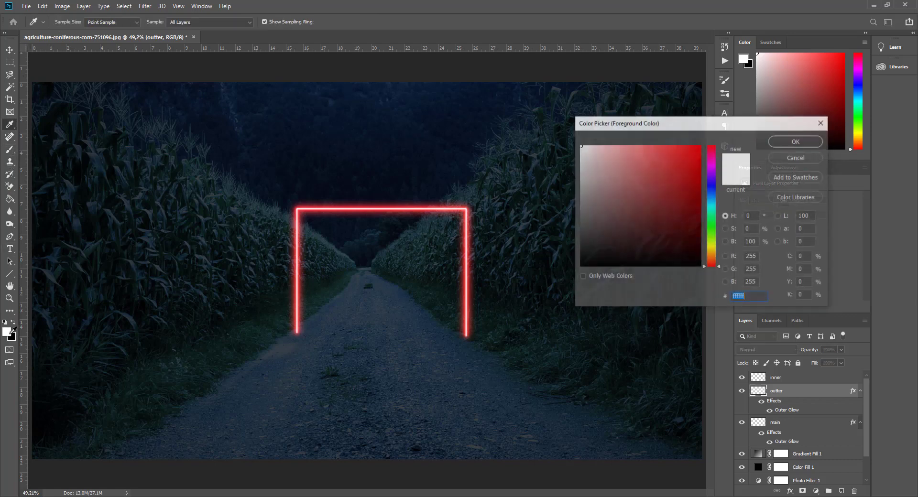
text(ff0000)
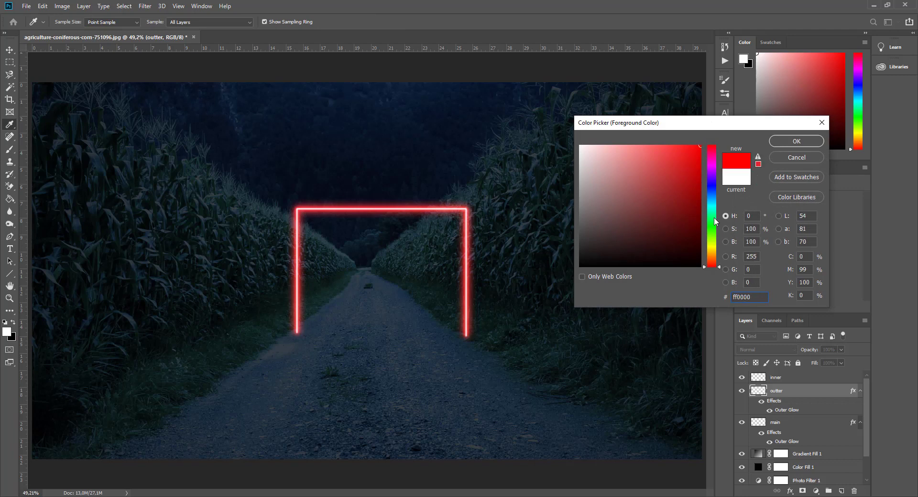
click(797, 141)
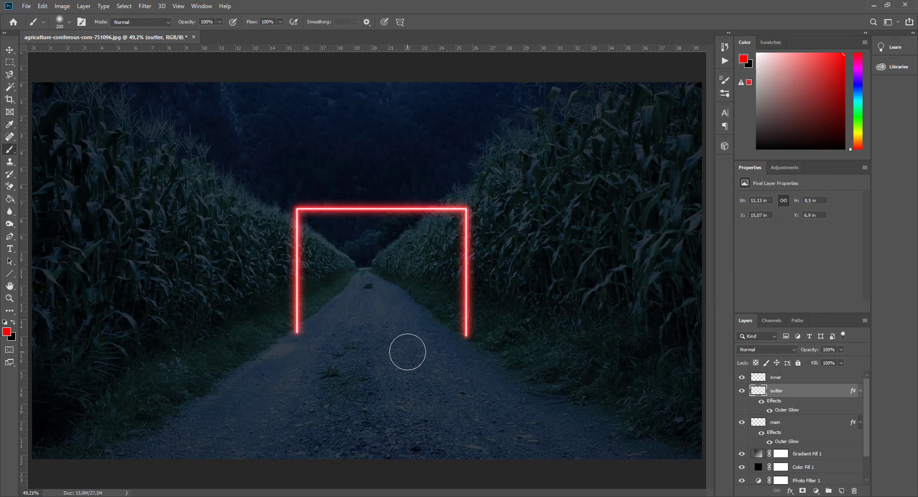
- Try a single red brush dab on the road in the outter layer, and undo it
click(407, 352)
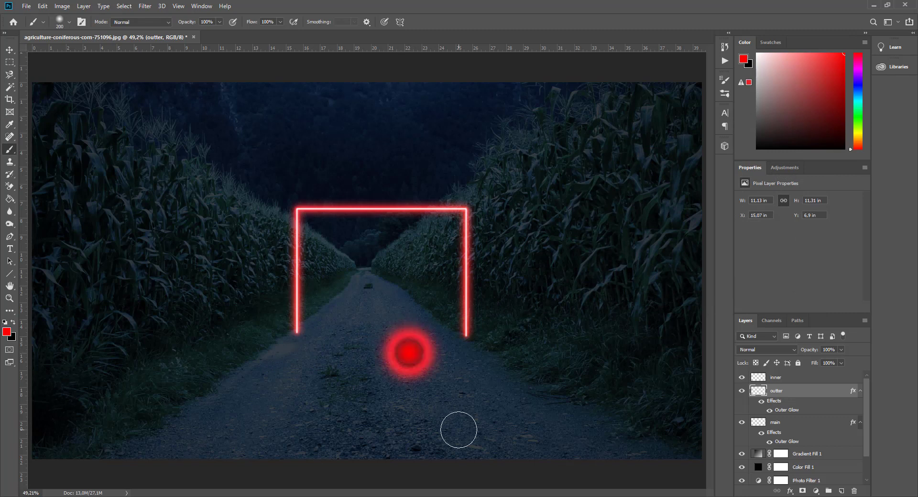
key(ctrl+z)
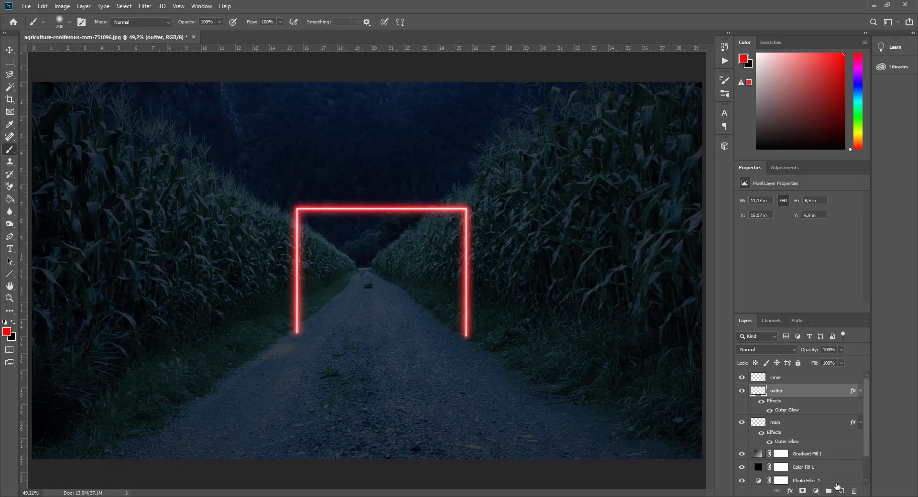
- Add a new layer above the inner layer and name it bottom
click(821, 380)
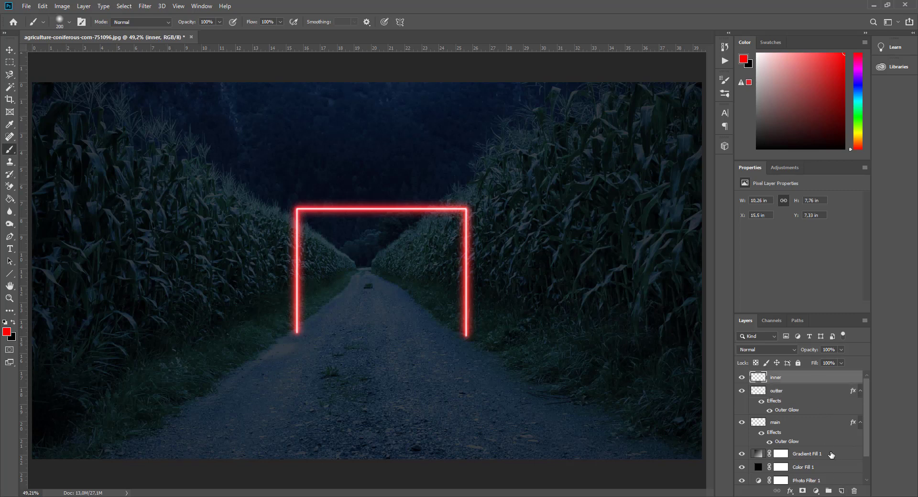
click(842, 491)
double_click(784, 378)
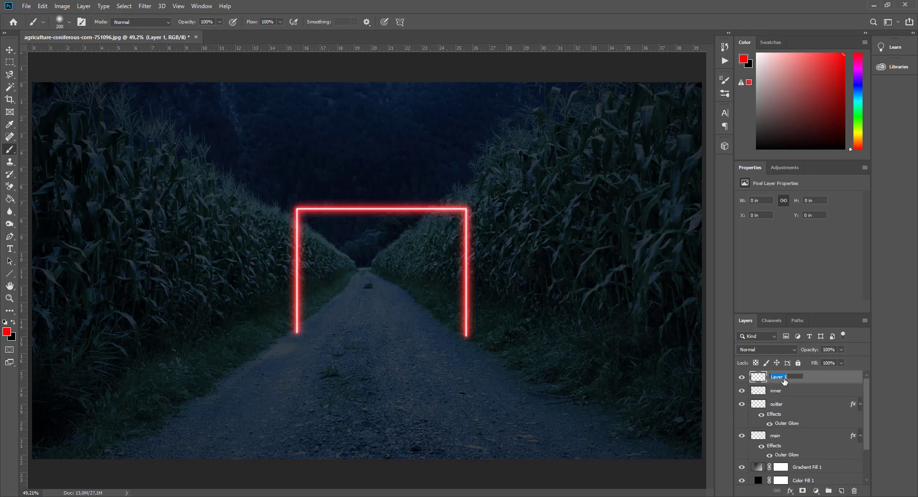
text(bottom)
key(Return)
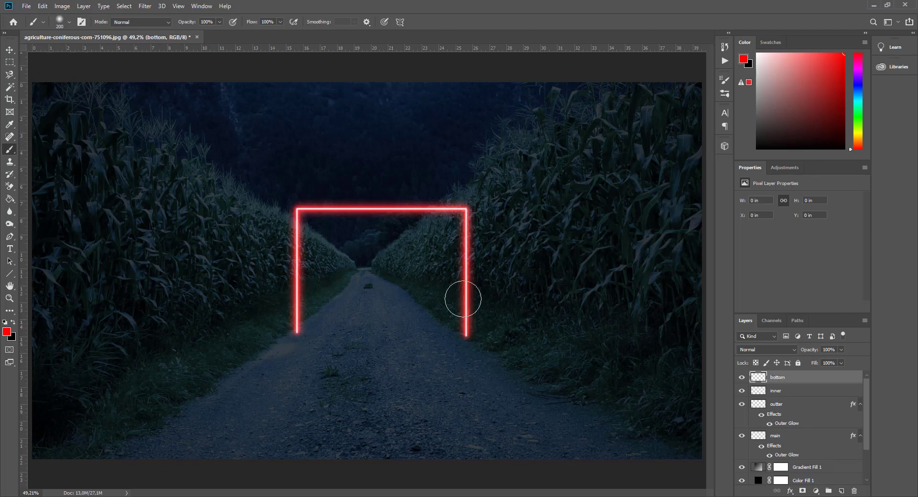
- Paint one red dab on the bottom layer, flatten it to about 18.6% of its height and move it to the frame's left foot
click(412, 362)
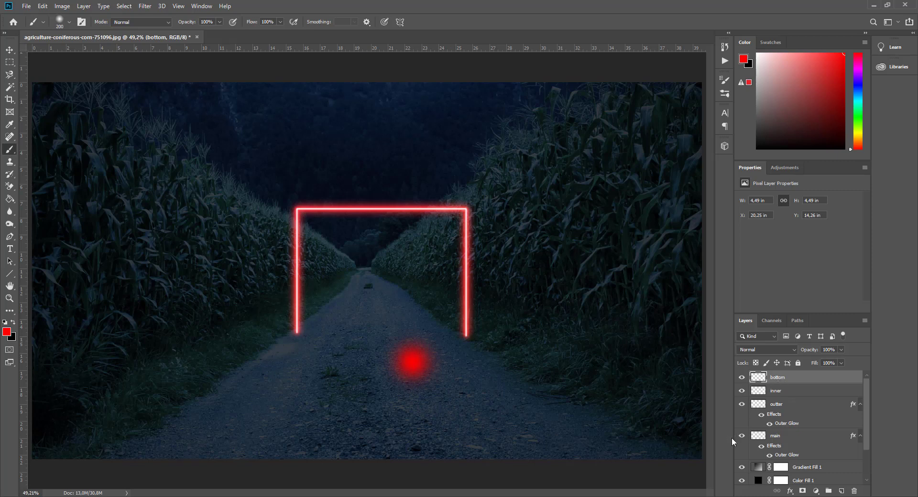
key(ctrl+t)
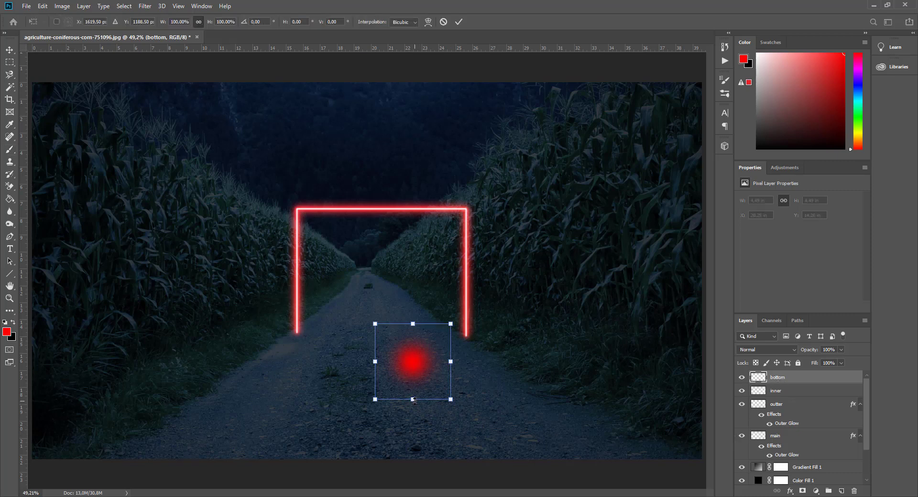
mouse_move(415, 402)
mouse_down()
mouse_move(418, 370)
mouse_move(418, 411)
mouse_up()
key(ctrl+z)
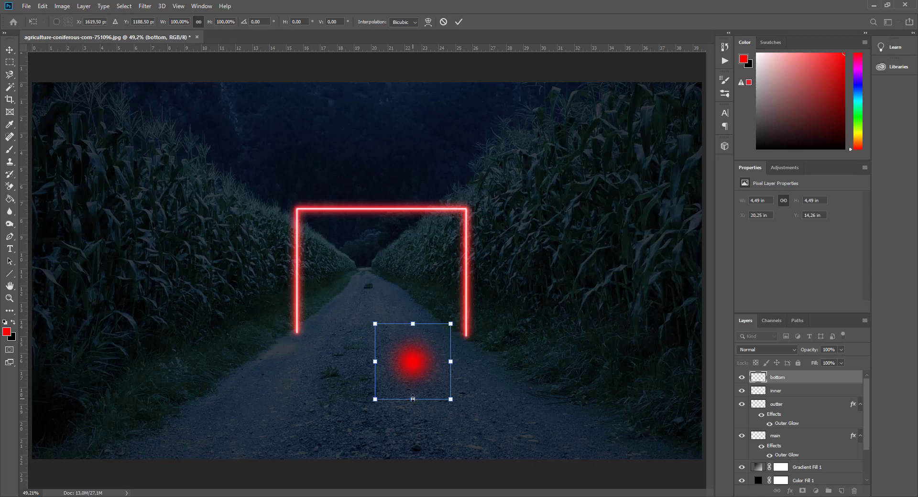
drag(413, 398, 417, 351)
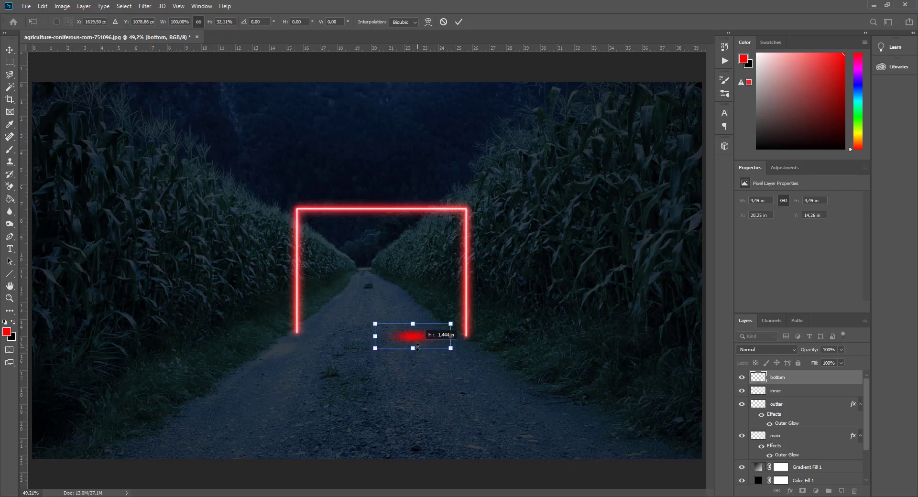
drag(418, 347, 310, 339)
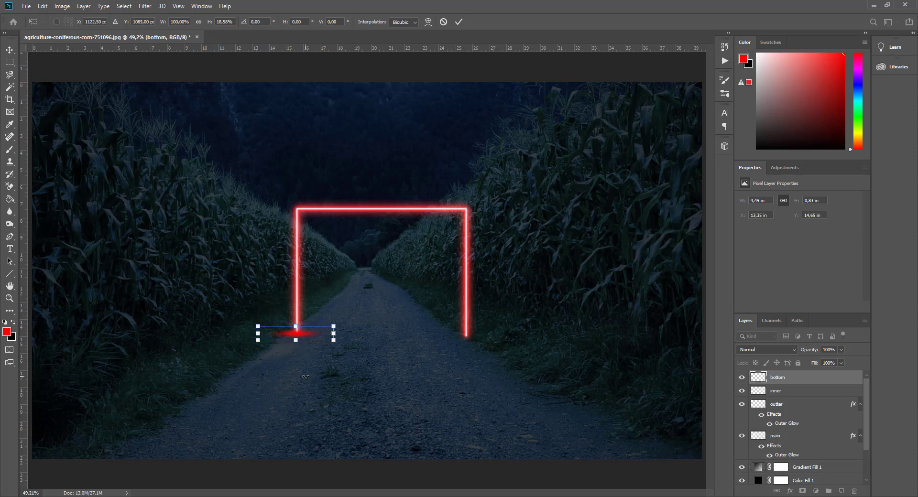
- Nudge the flattened red spot into line with the foot of the left neon post, at about X 1128.5 px, Y 1069 px
key(shift+Down)
key(shift+Down)
key(shift+Down)
key(shift+Down)
key(shift+Up)
key(Up)
key(Up)
key(Right)
key(Right)
key(Right)
key(Right)
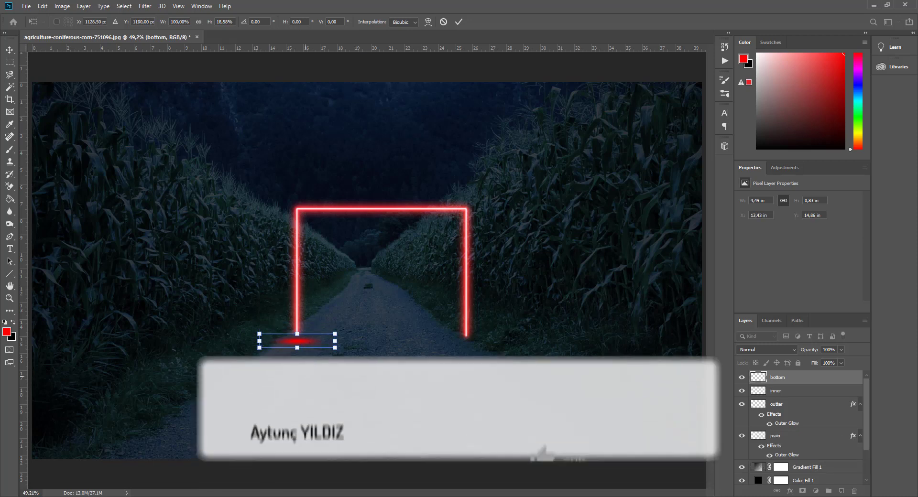
key(shift+Up)
key(Up)
key(Up)
key(Up)
key(Up)
key(Up)
key(Up)
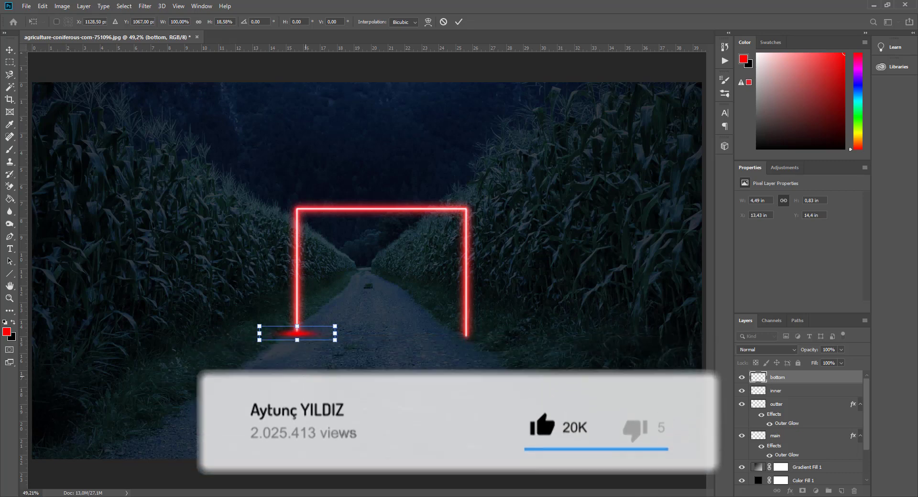
key(Up)
key(Up)
key(Up)
key(Up)
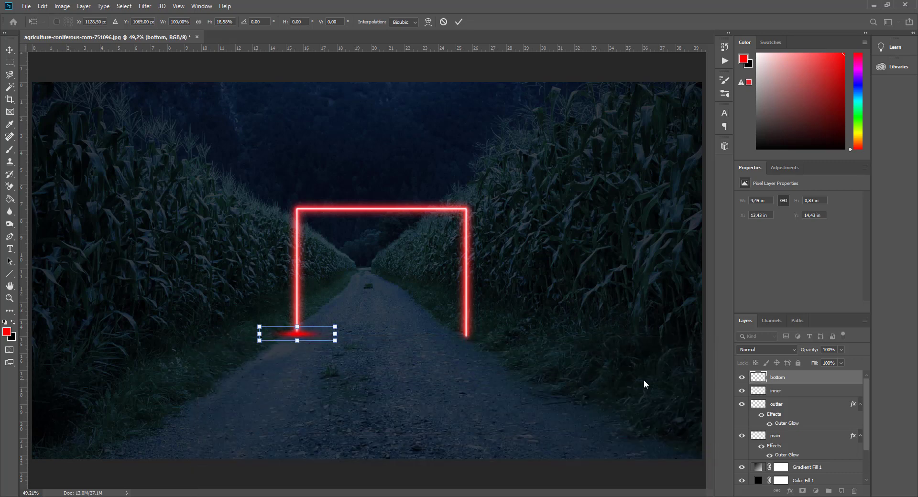
click(809, 390)
key(b)
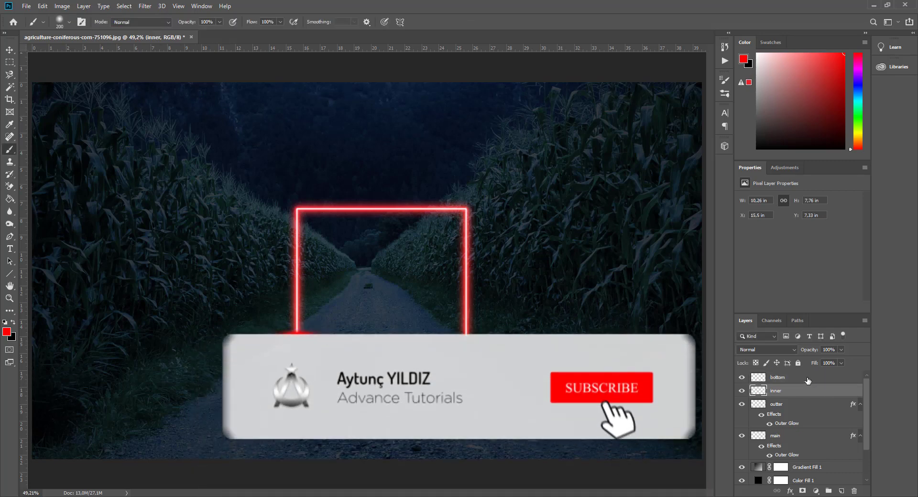
- Duplicate the bottom layer and place the copied red spot at the foot of the right neon post
click(808, 378)
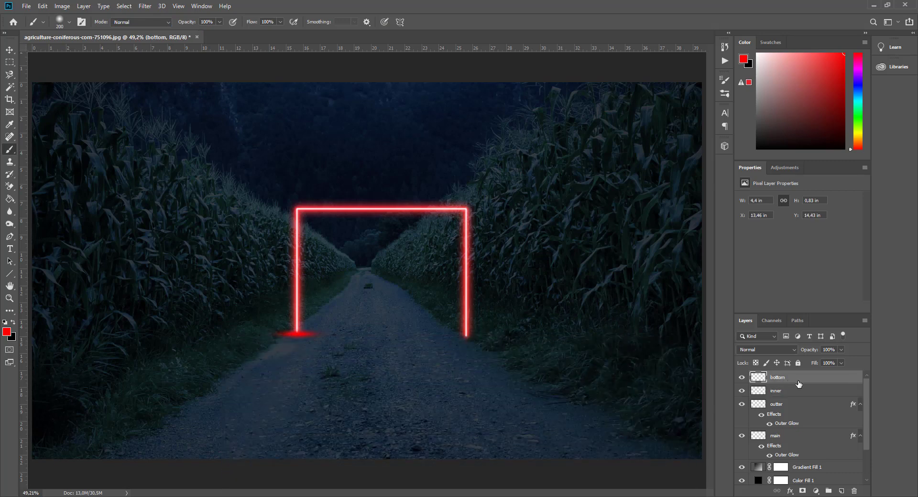
key(ctrl+j)
key(ctrl+t)
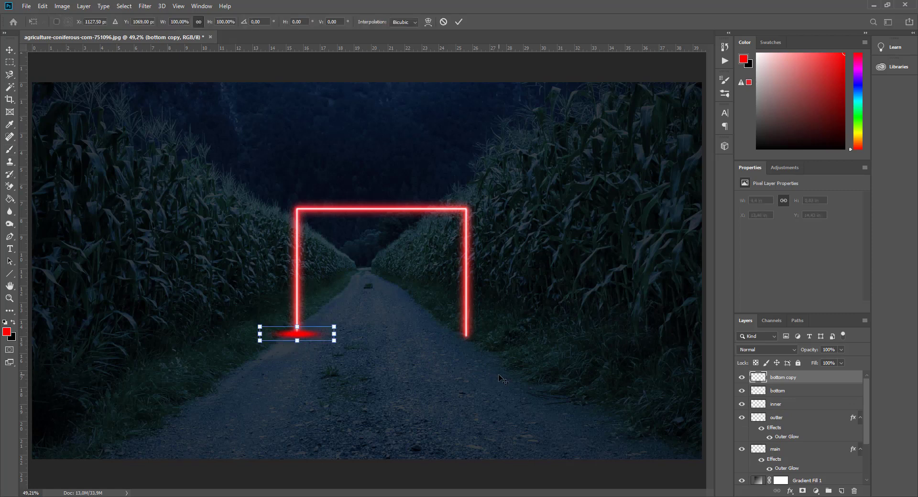
drag(312, 338, 479, 341)
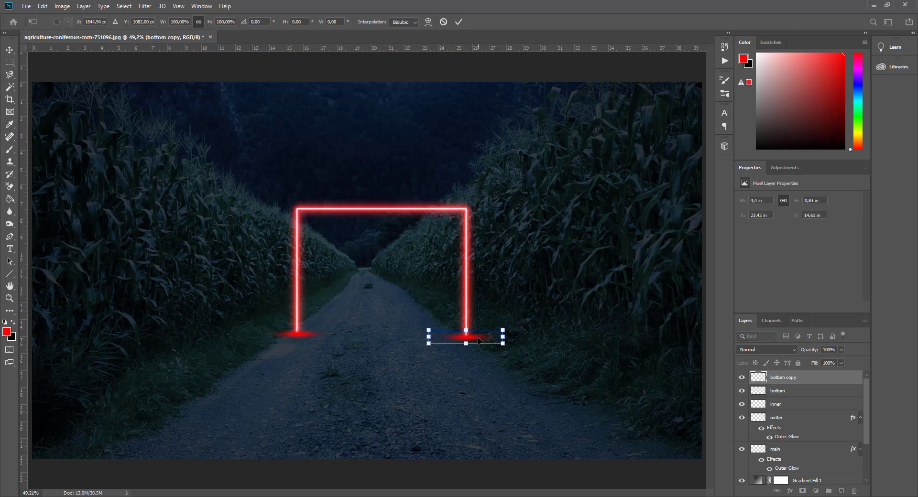
key(Up)
key(Up)
key(Up)
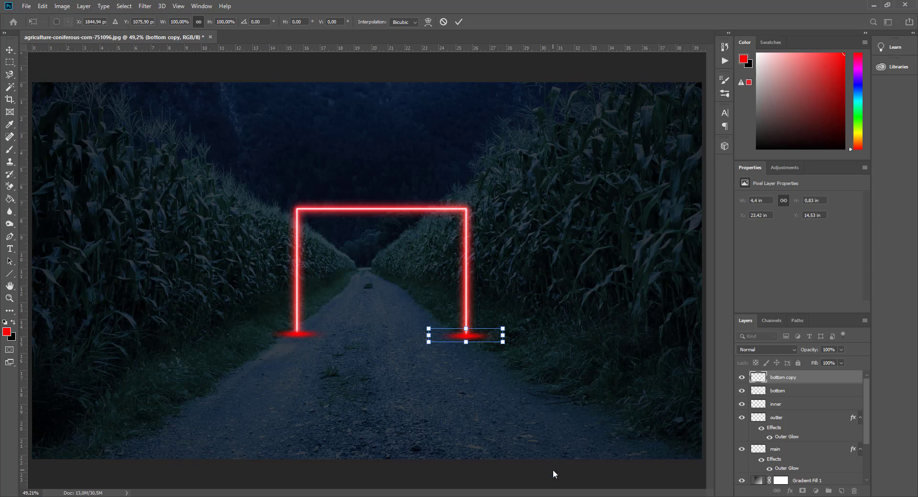
key(Return)
key(b)
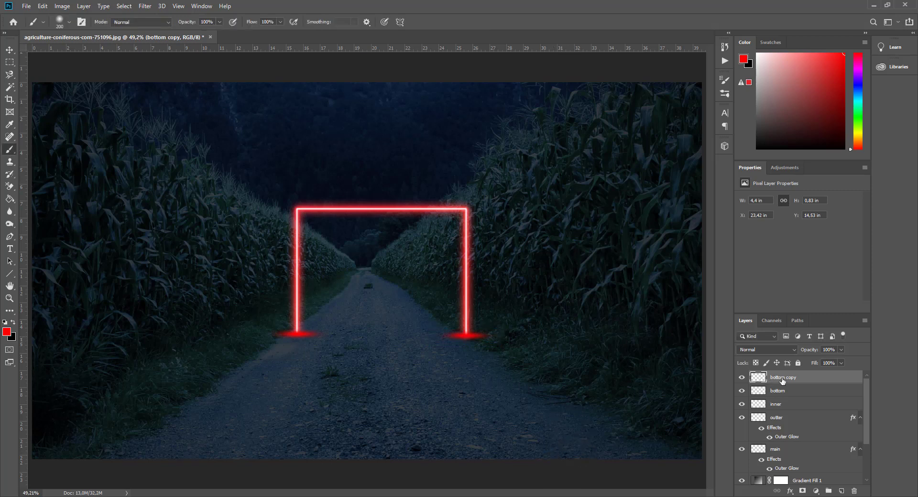
- Lower the copied red spot by about 4 px, so it sits on the ground under the right post
key(ctrl+t)
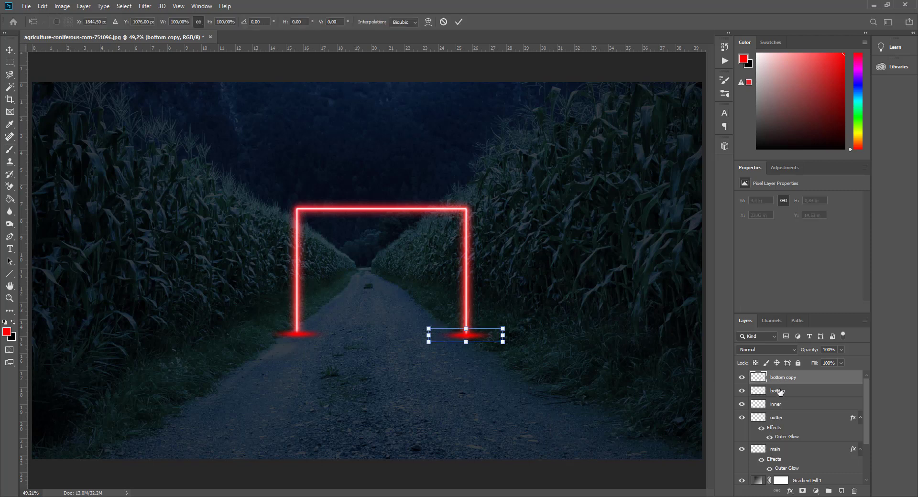
key(Down)
key(Down)
key(Down)
key(Down)
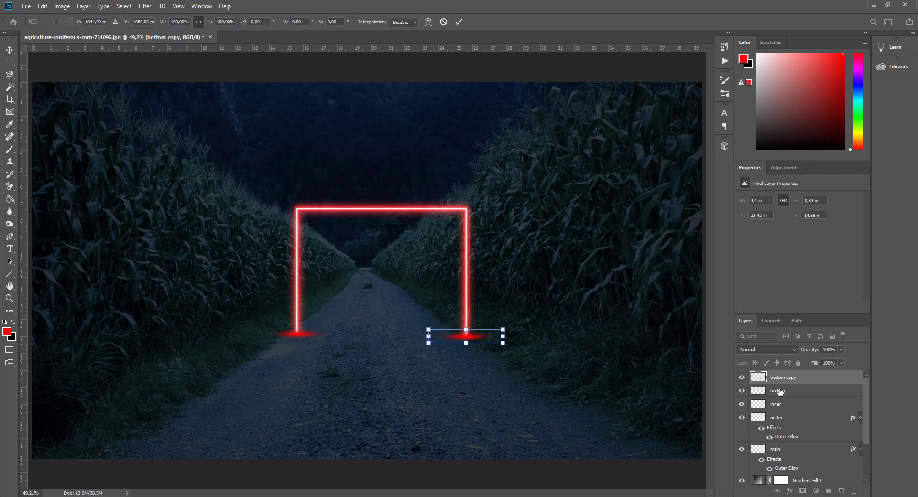
key(Return)
key(b)
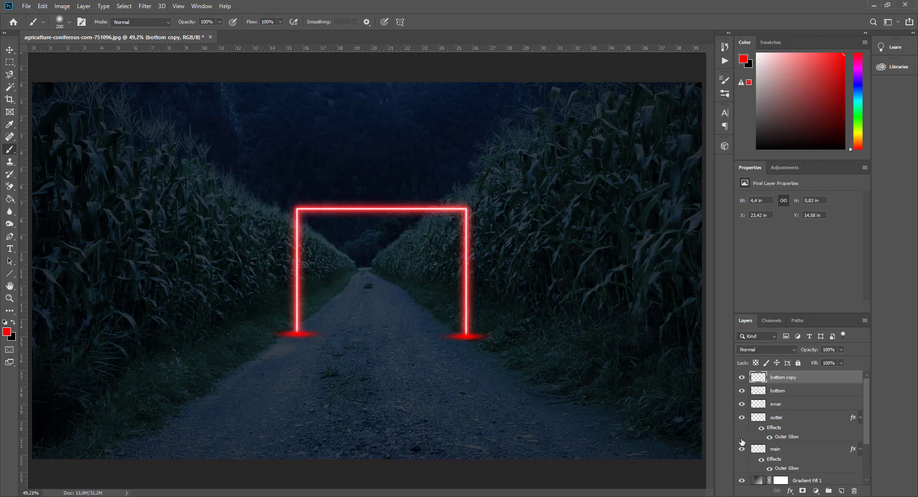
- Set both the bottom and bottom copy layers to Screen blend mode with 50% opacity
click(788, 392)
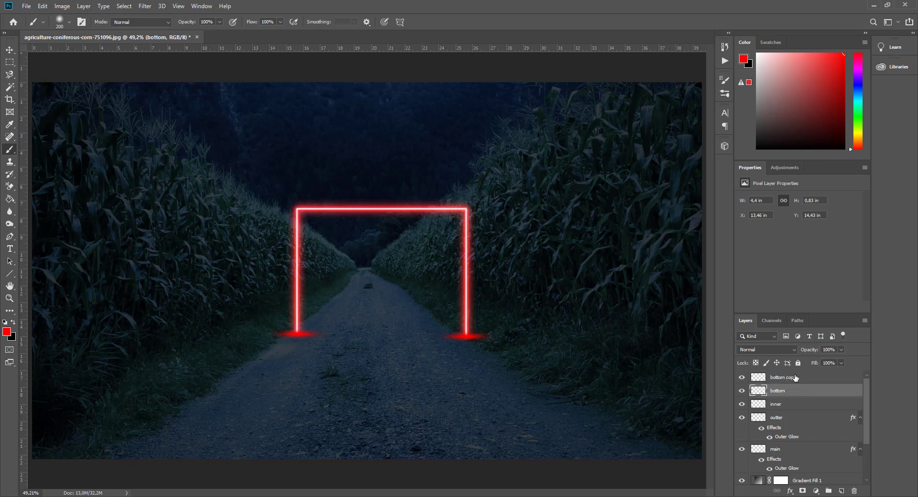
click(796, 377)
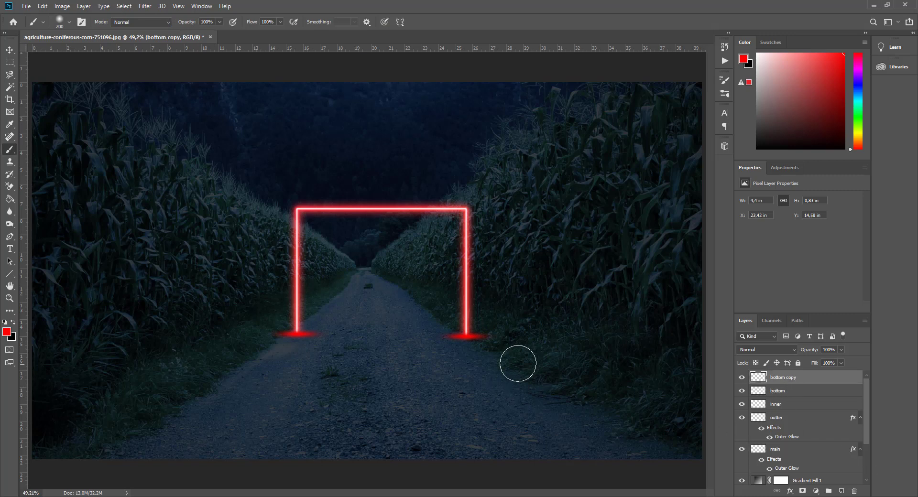
shift+click(794, 391)
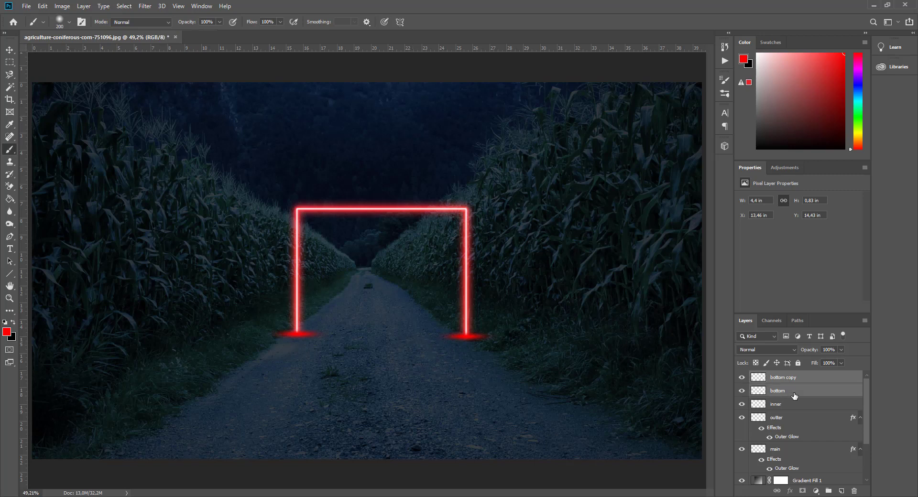
click(770, 353)
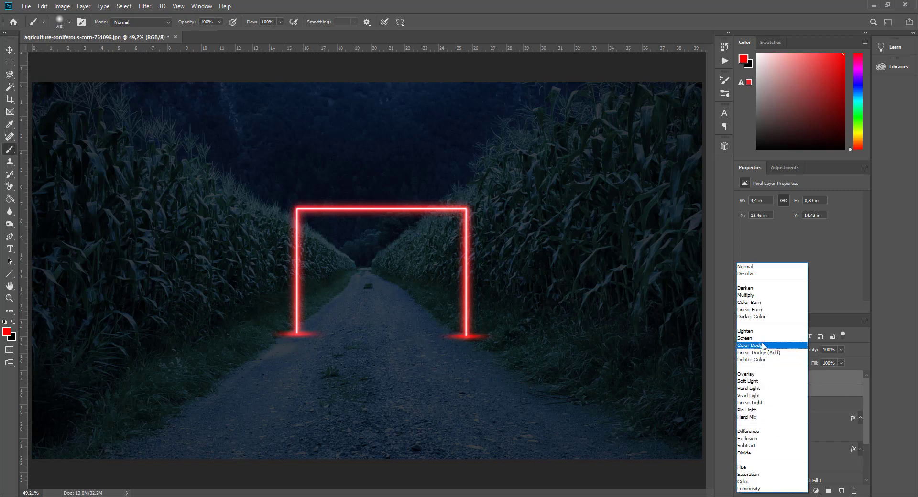
click(763, 343)
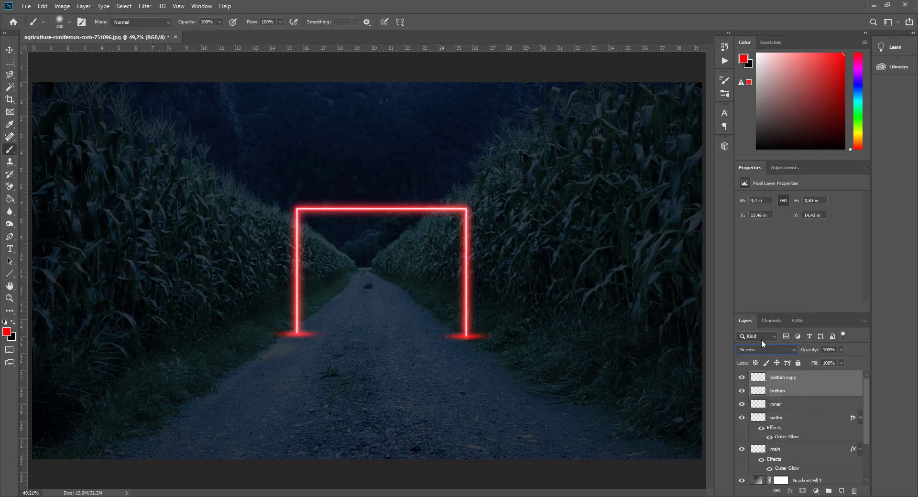
click(822, 350)
text(50)
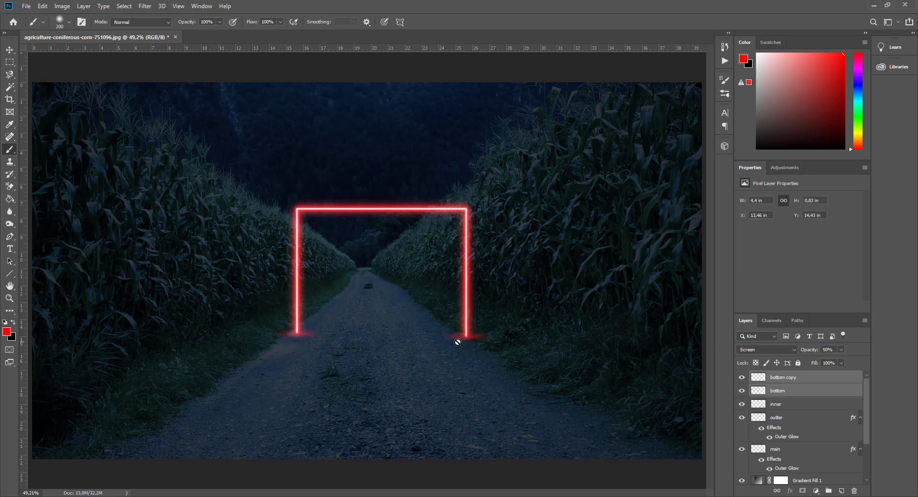
click(432, 363)
click(453, 191)
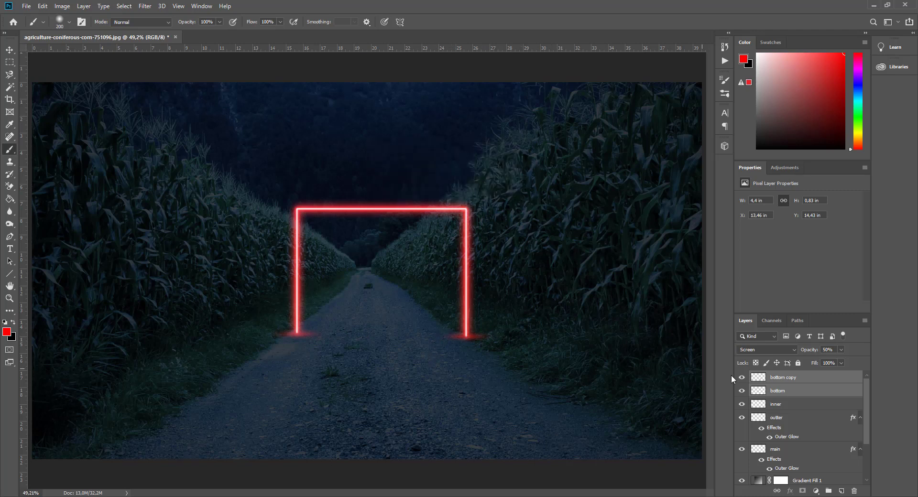
click(794, 391)
click(467, 349)
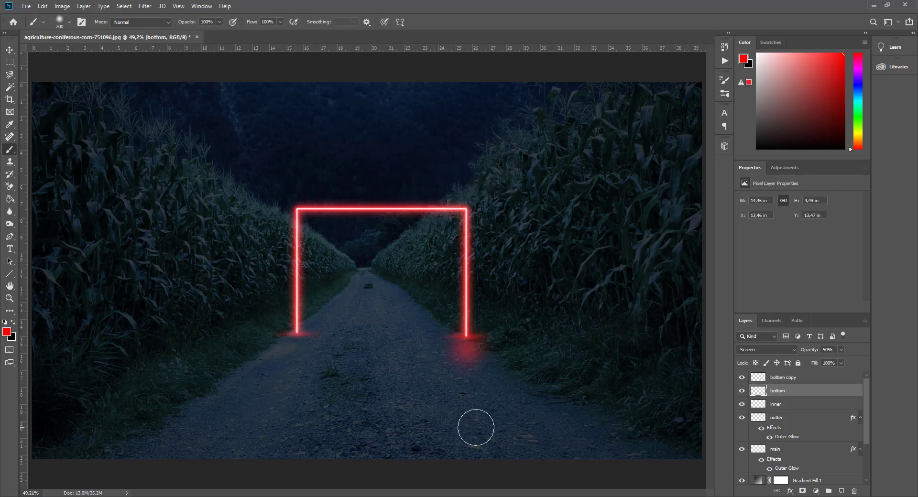
key(ctrl+z)
- Add a Gradient Map adjustment layer directly above the Gradient Fill 1 layer
click(10, 50)
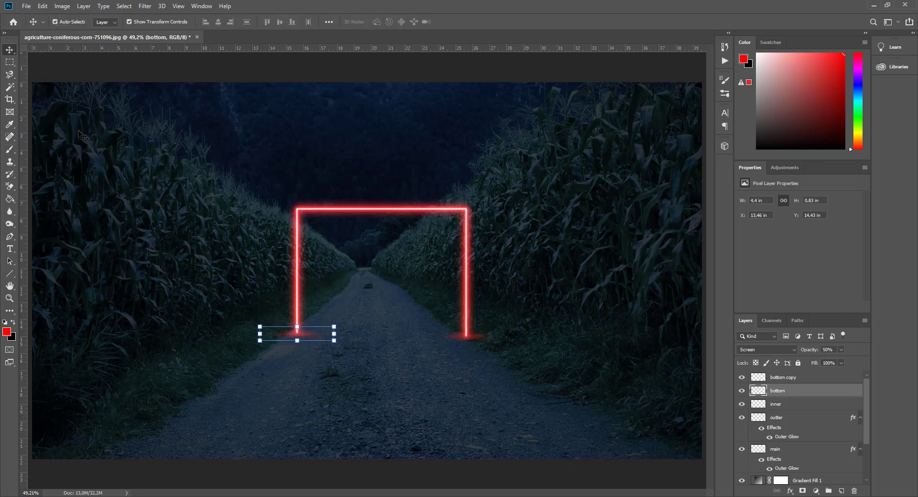
click(350, 394)
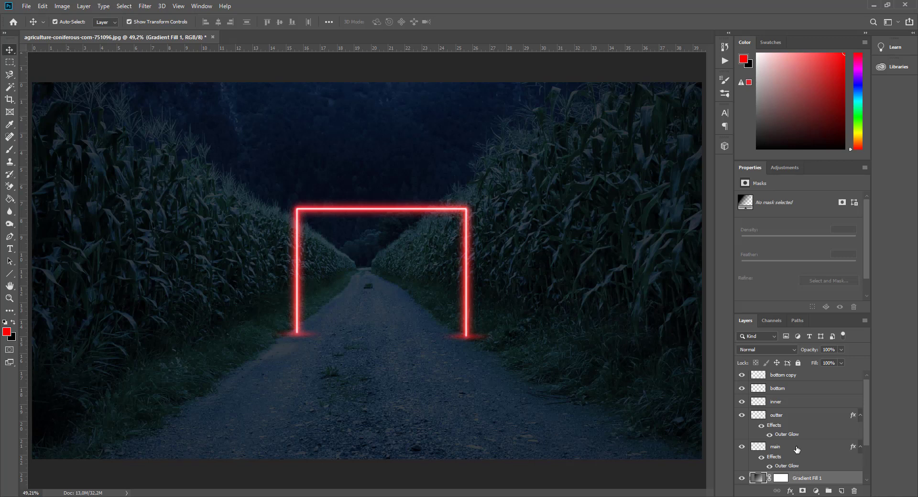
click(815, 492)
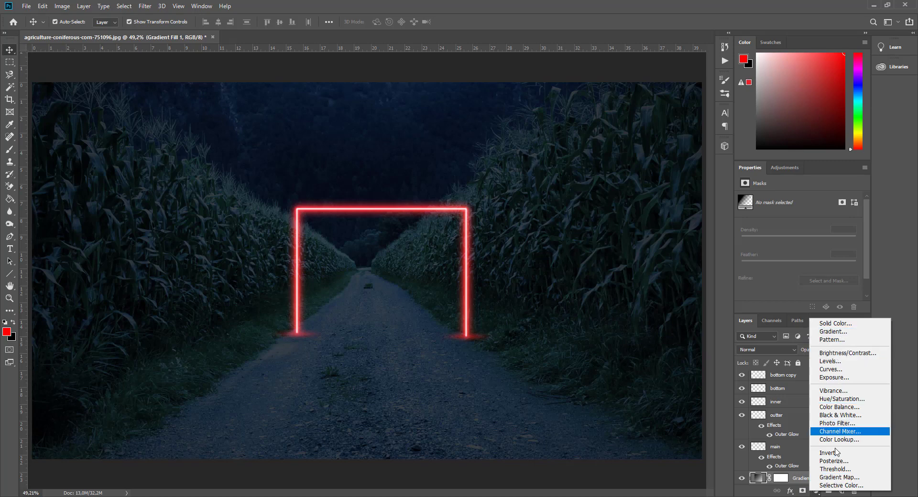
click(838, 478)
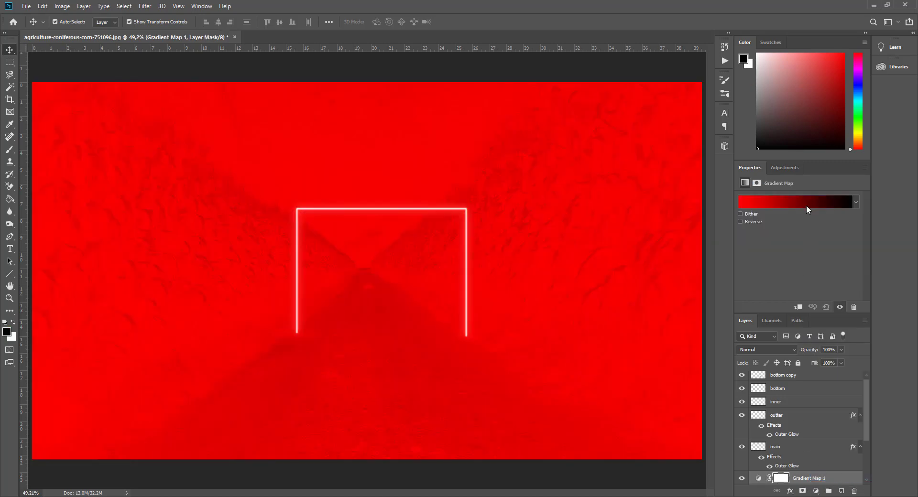
- In the Gradient Map's gradient, move the black color stop to location 50% and recolor it to pure red, ff0000
click(806, 204)
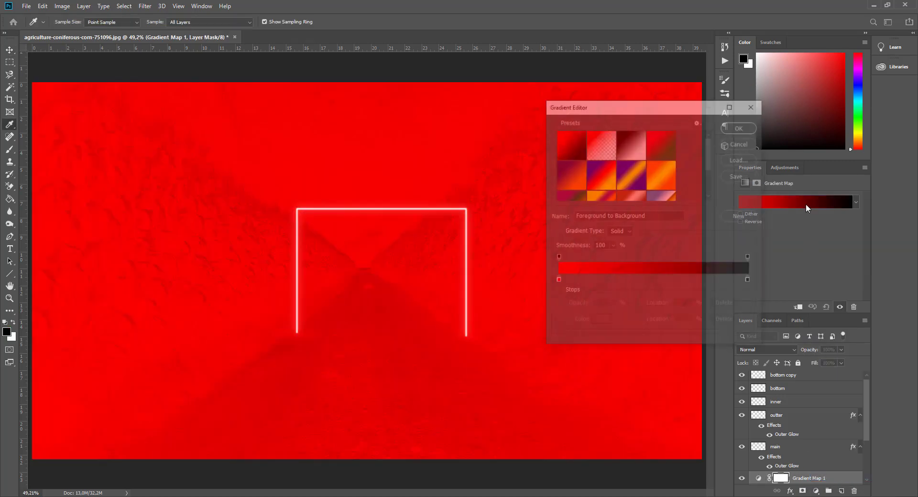
click(749, 282)
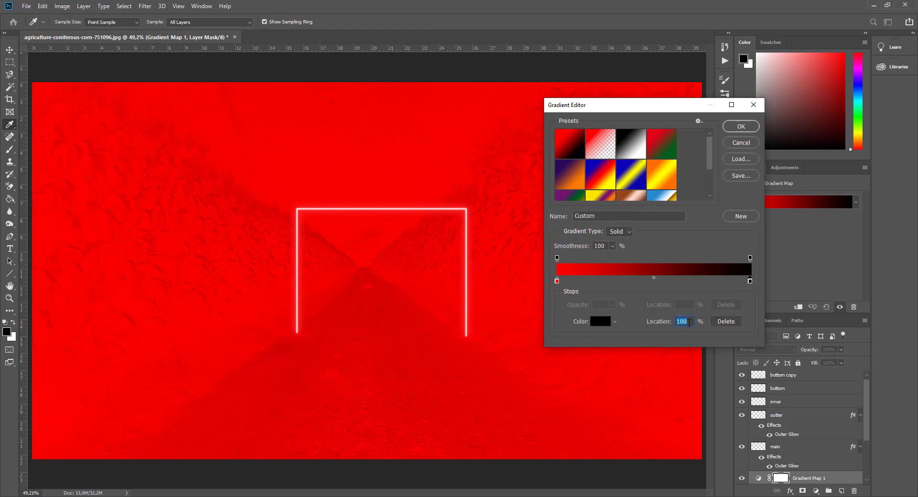
text(50)
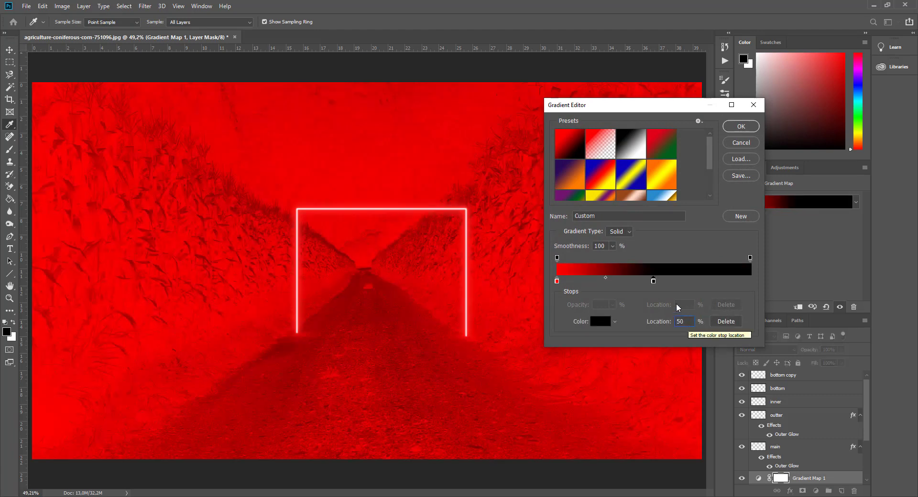
click(601, 322)
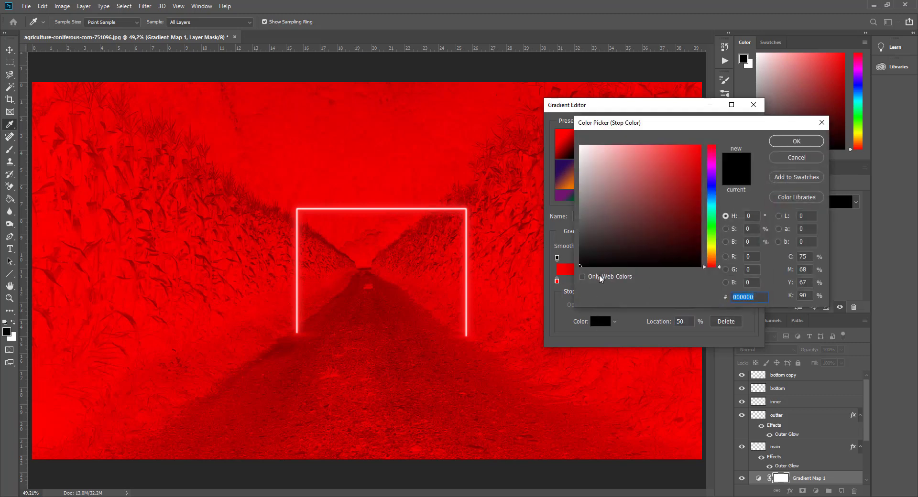
drag(617, 244, 755, 129)
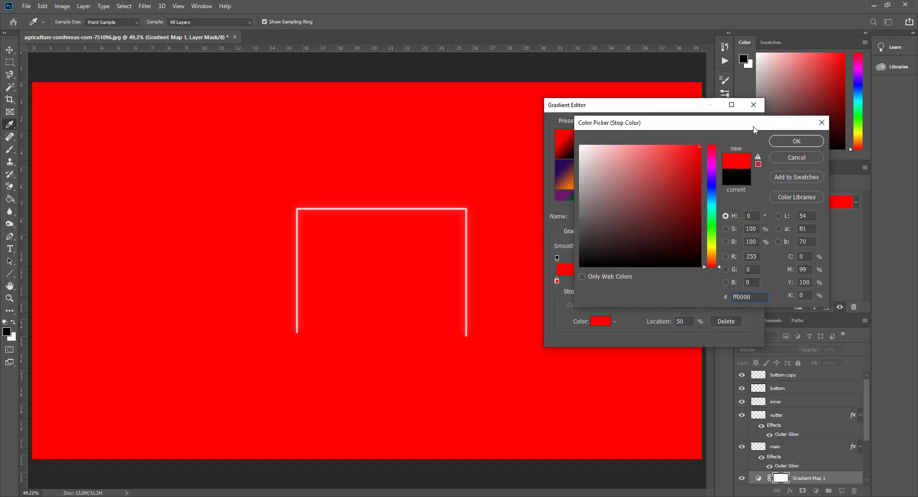
click(797, 141)
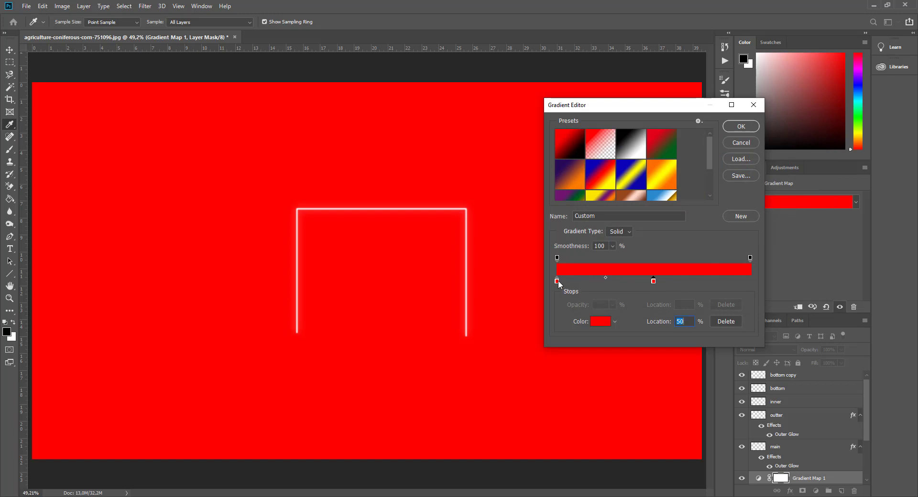
- Set the gradient's 0% color stop to a very dark red, 190000, and apply the edited gradient
click(604, 323)
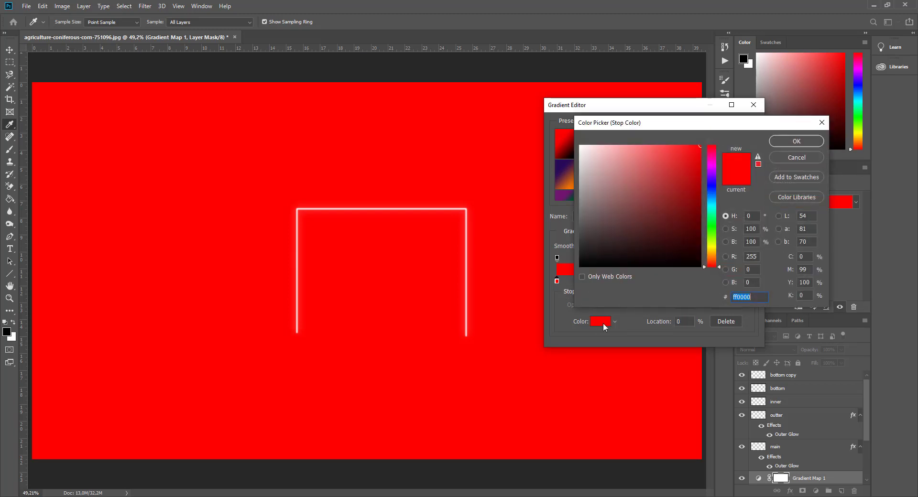
drag(626, 224, 716, 256)
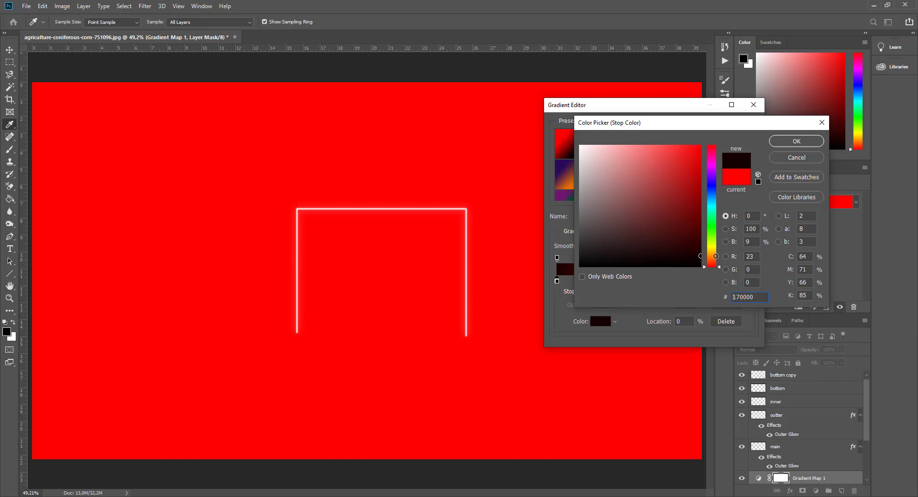
drag(716, 257, 716, 255)
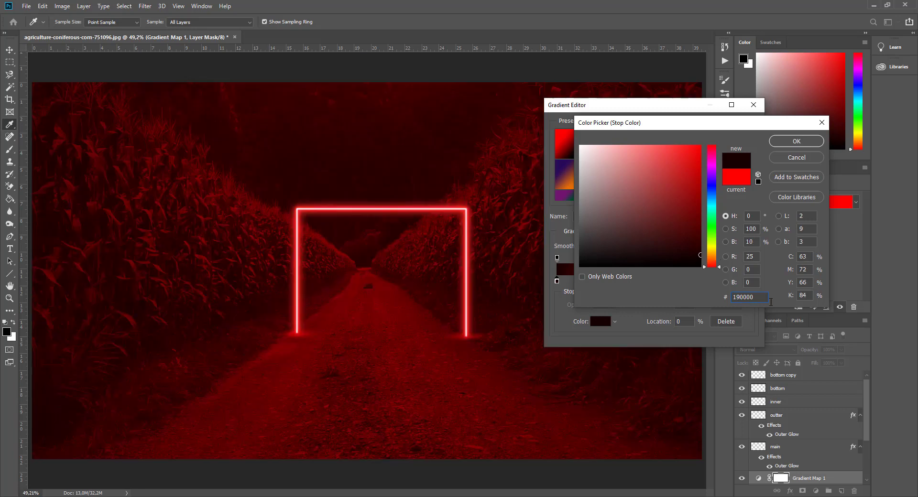
click(739, 297)
key(BackSpace)
text(9)
click(796, 142)
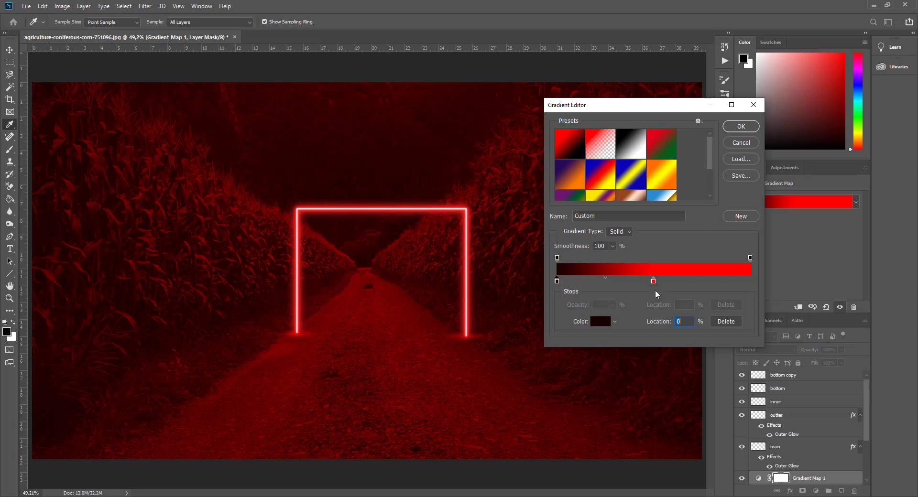
click(739, 127)
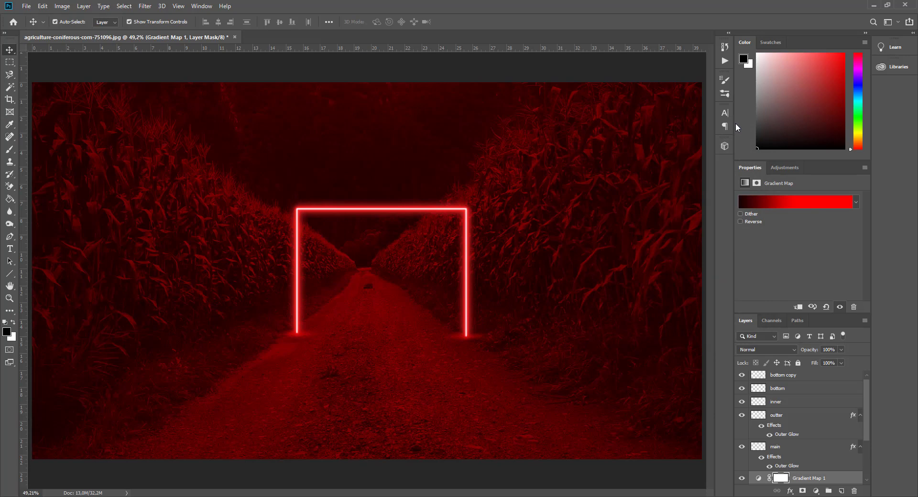
- Invert the Gradient Map layer's mask to black
click(62, 6)
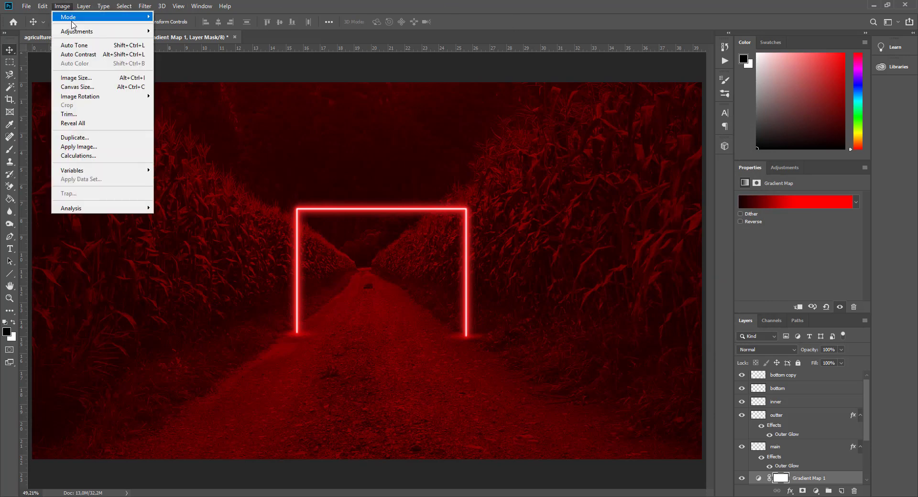
mouse_move(77, 32)
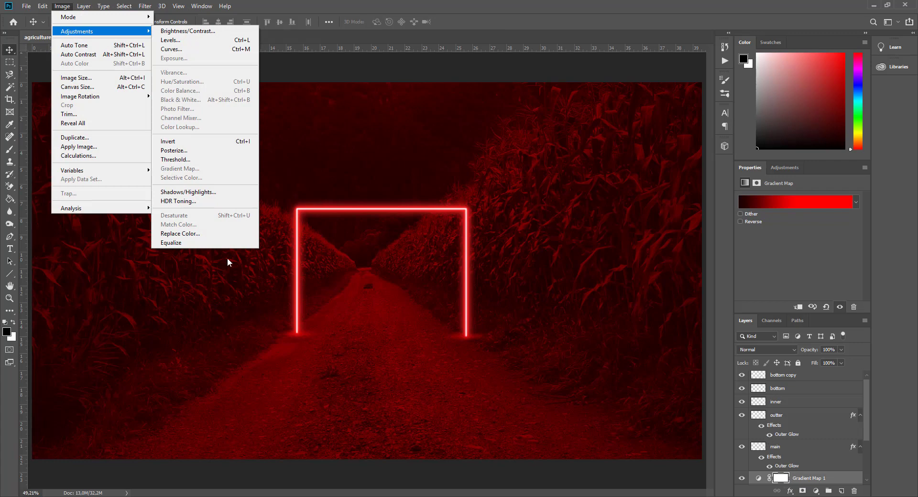
click(179, 143)
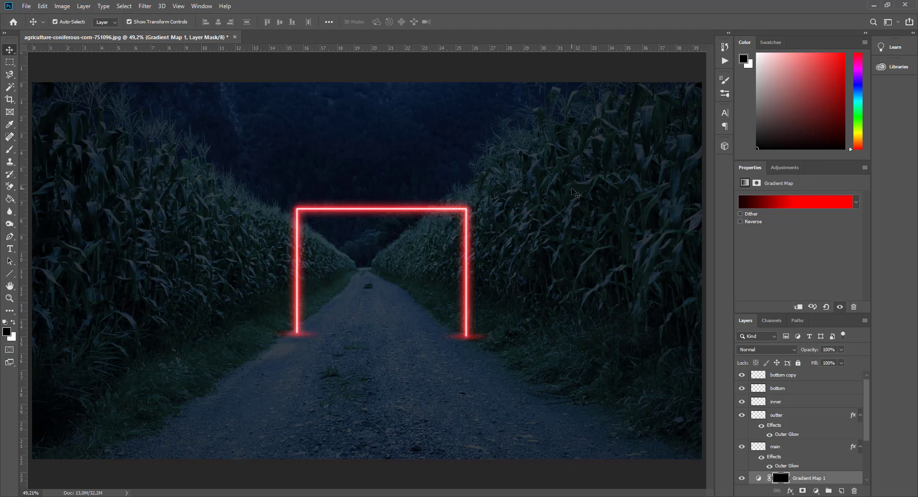
- Paint white on the Gradient Map mask with a 300 px soft round brush, over the corn beside both posts and the road between their feet
click(14, 323)
click(8, 332)
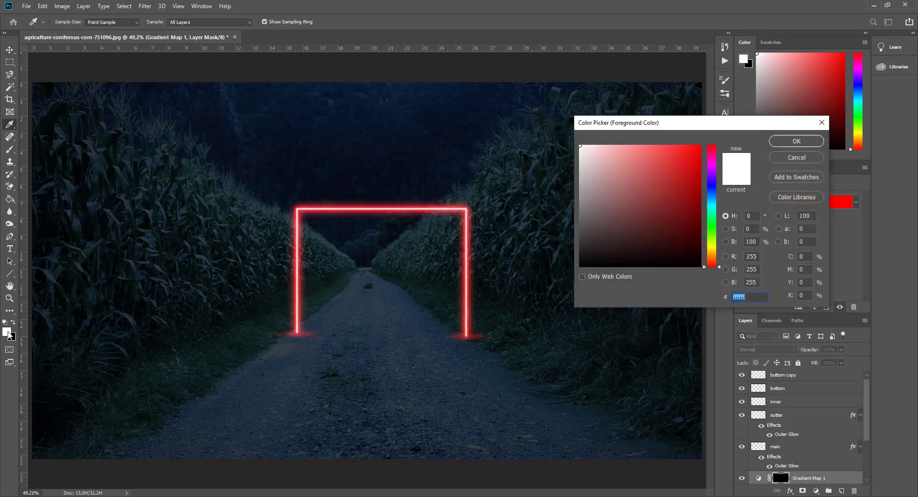
click(779, 160)
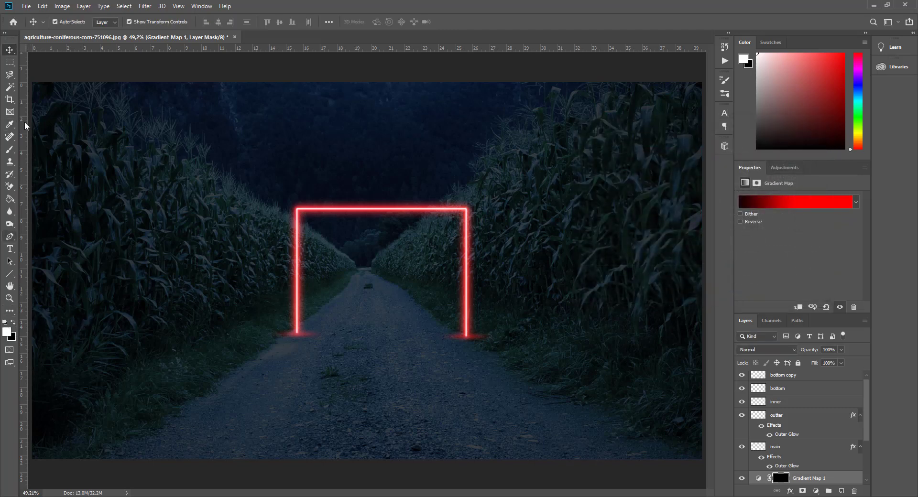
click(9, 150)
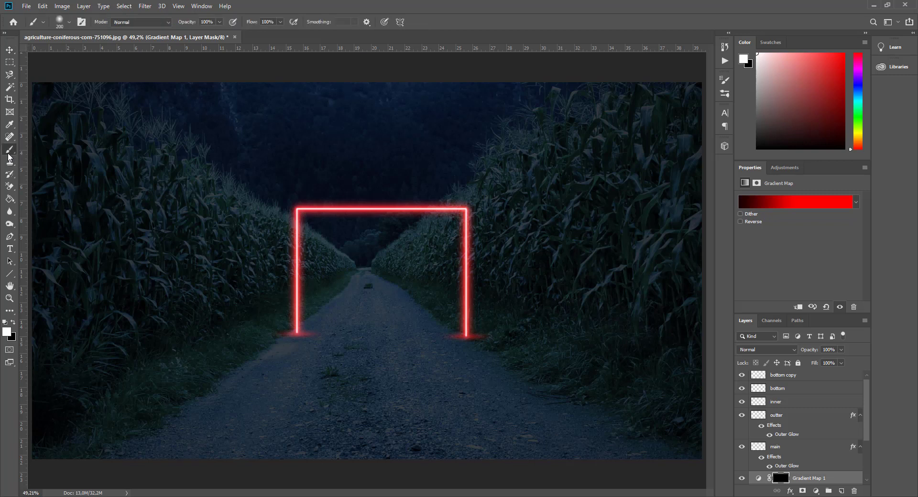
click(60, 20)
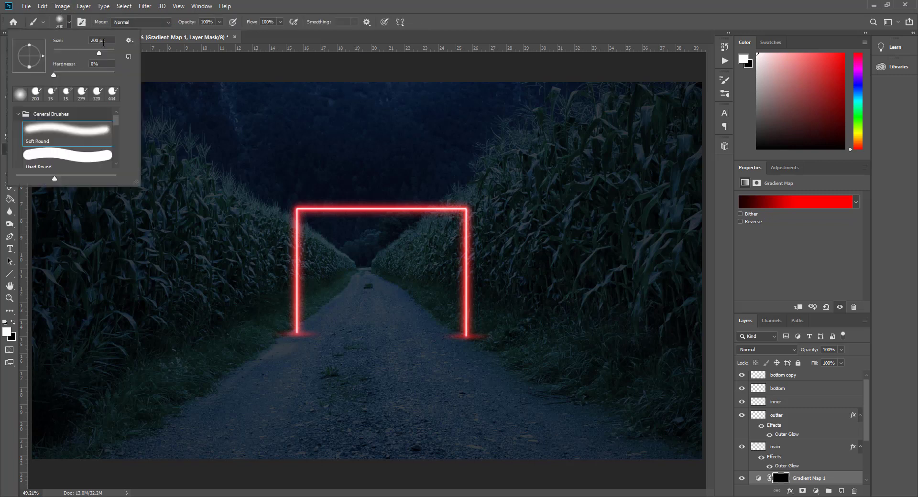
click(103, 42)
text(300)
key(Return)
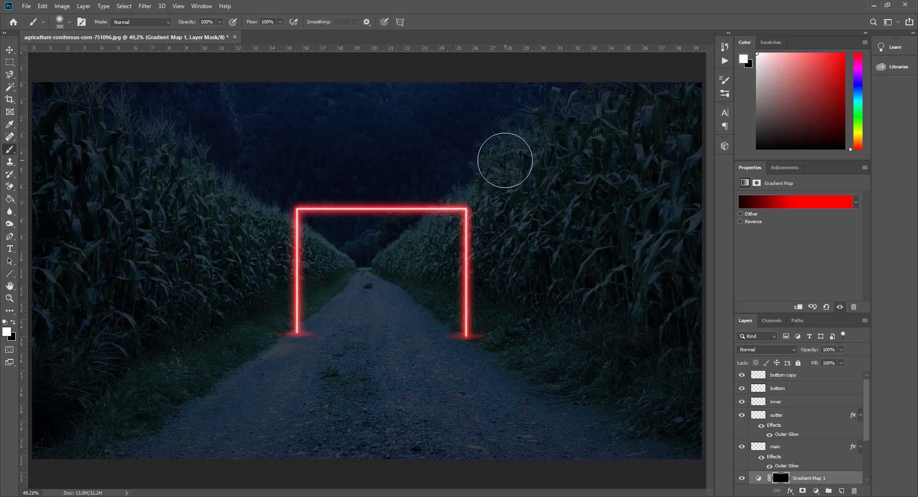
mouse_move(505, 160)
mouse_down()
mouse_move(506, 306)
mouse_move(490, 339)
mouse_move(322, 334)
mouse_move(251, 320)
mouse_move(234, 297)
mouse_move(234, 209)
mouse_move(245, 234)
mouse_move(247, 311)
mouse_move(265, 325)
mouse_move(449, 338)
mouse_move(464, 336)
mouse_move(491, 276)
mouse_move(494, 197)
mouse_move(489, 319)
mouse_move(302, 348)
mouse_up()
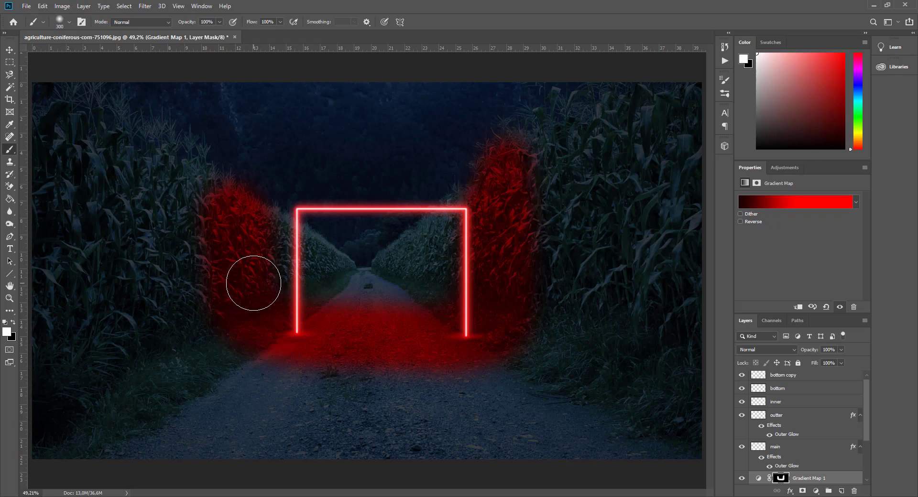
click(144, 6)
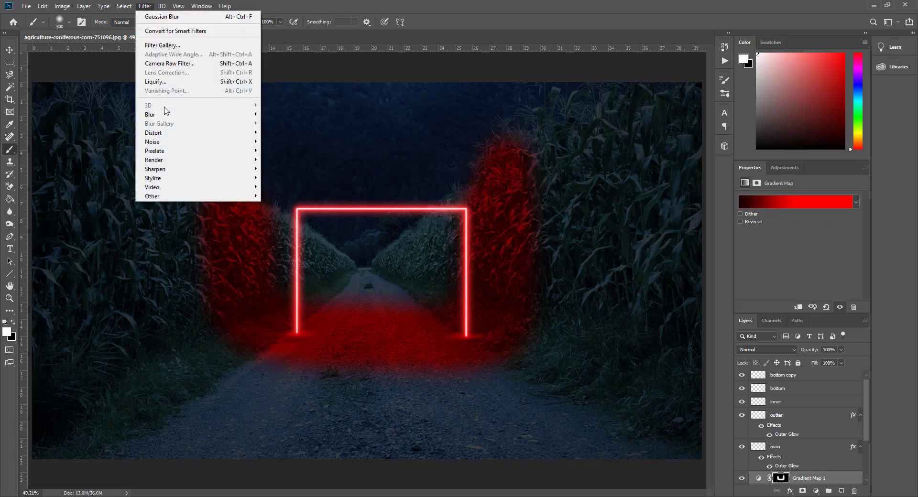
mouse_move(165, 115)
click(286, 159)
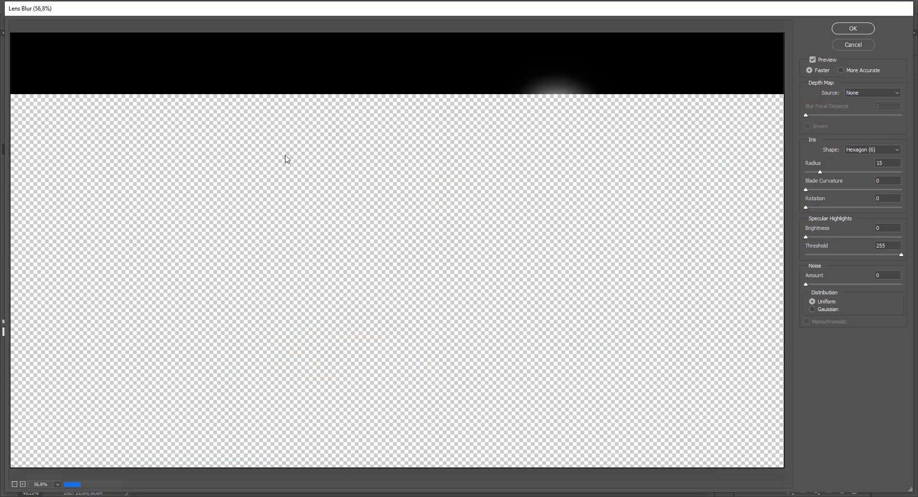
click(862, 42)
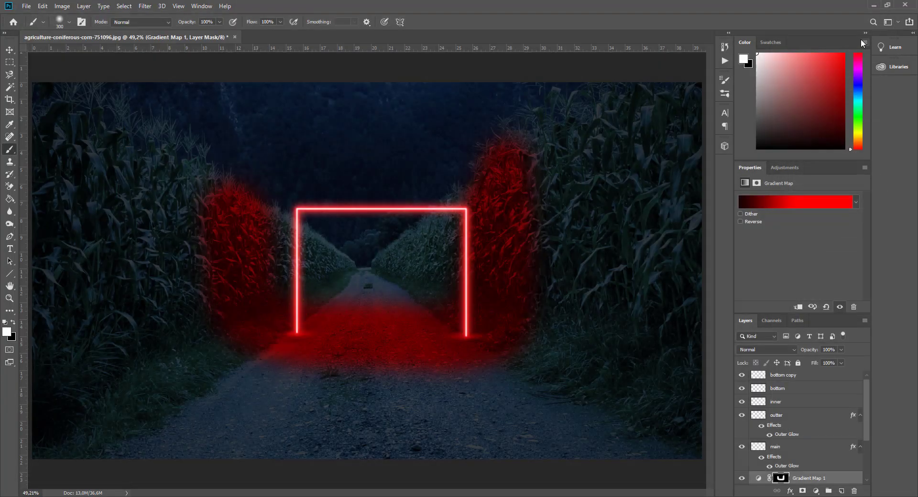
- Soften the Gradient Map mask with a Gaussian Blur of 100 pixels radius
click(148, 6)
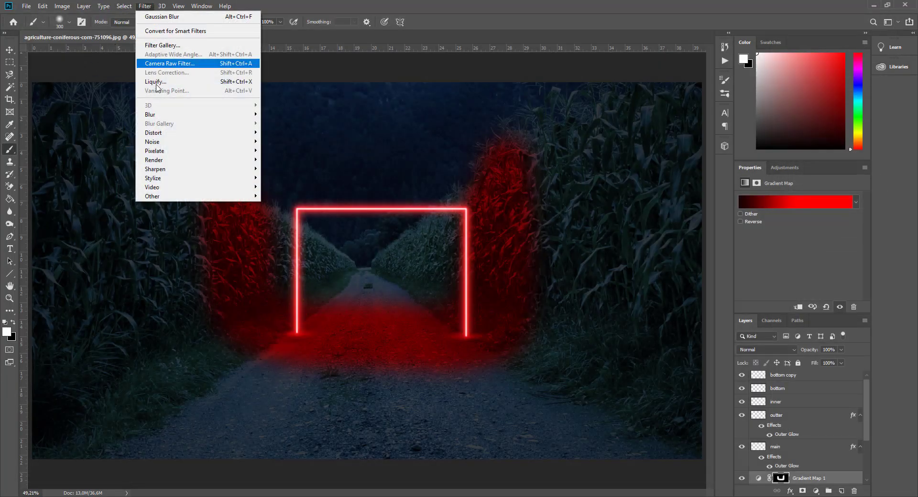
mouse_move(159, 115)
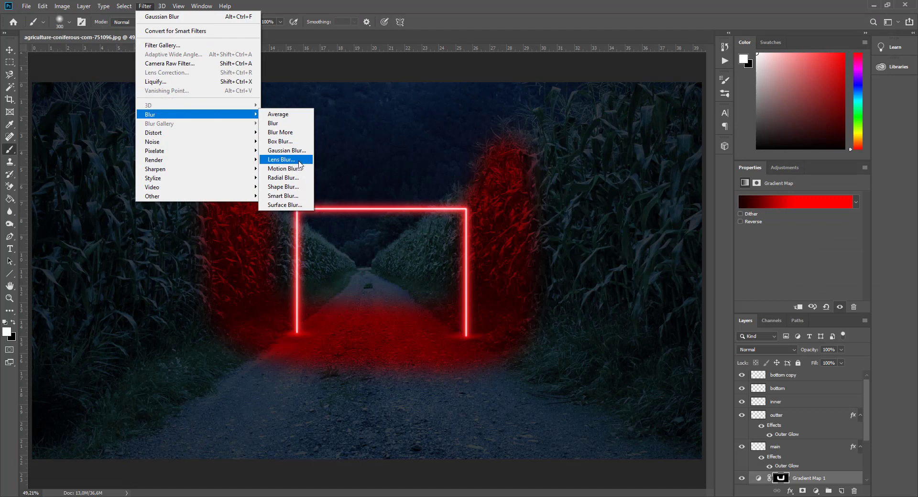
click(301, 150)
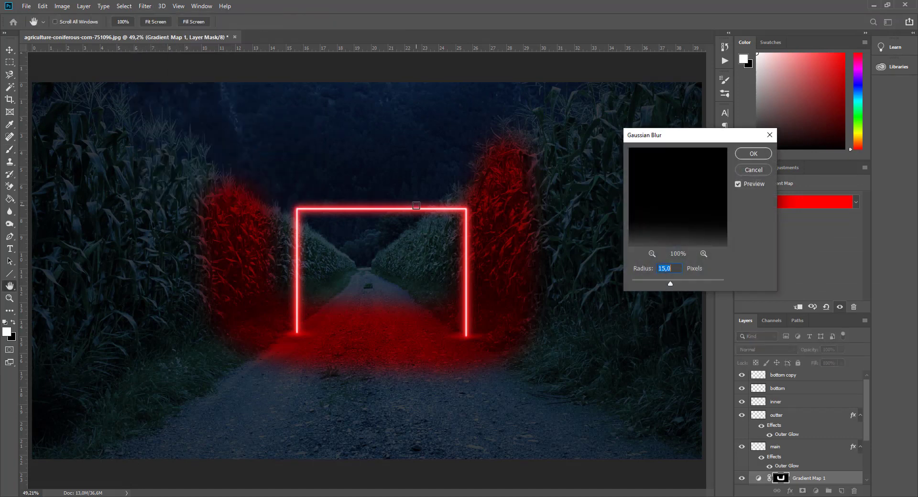
text(100)
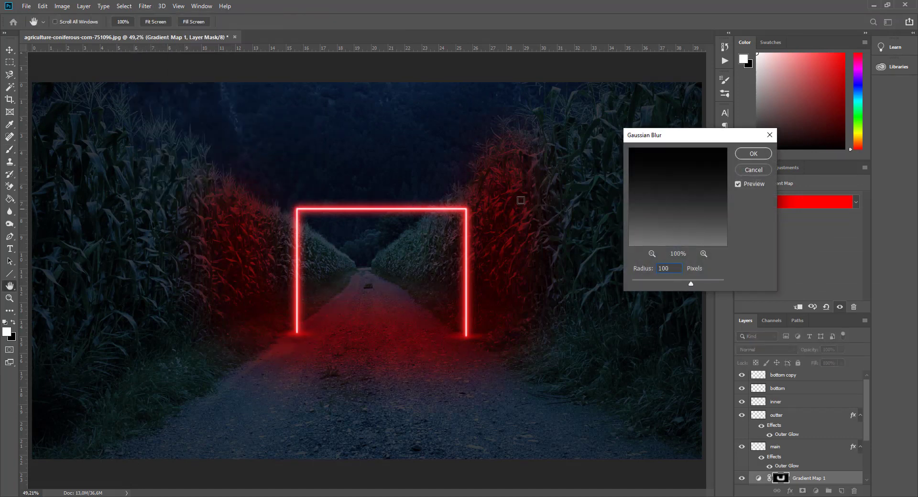
click(749, 154)
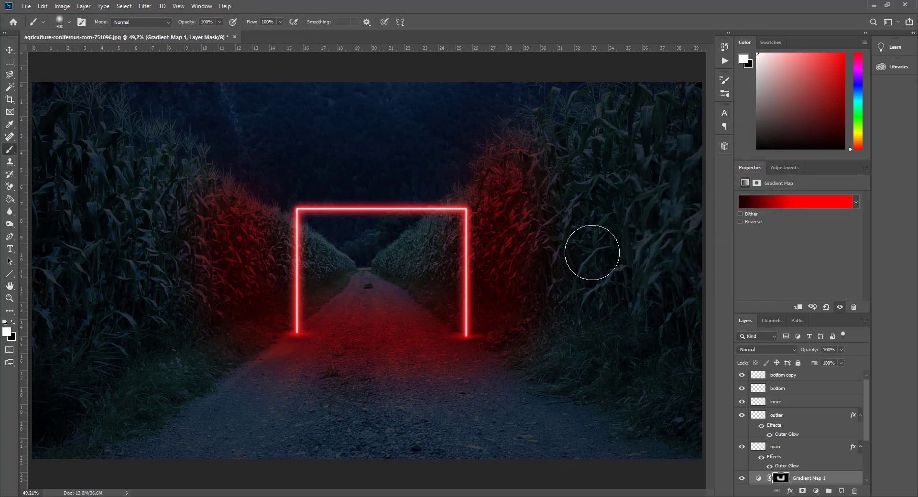
- Lower the Gradient Map layer's opacity to 70% and paint more red glow on the grass beside the left post's foot
click(835, 350)
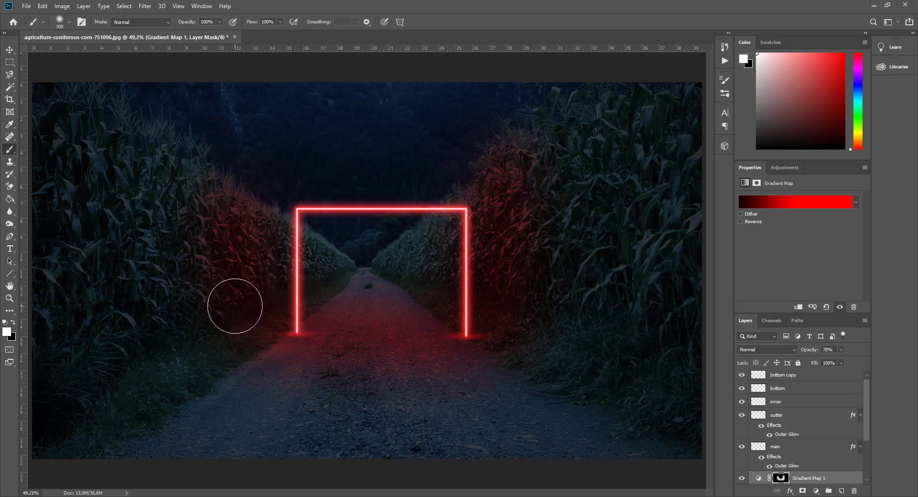
mouse_move(235, 306)
mouse_down()
mouse_move(235, 322)
mouse_move(264, 334)
mouse_up()
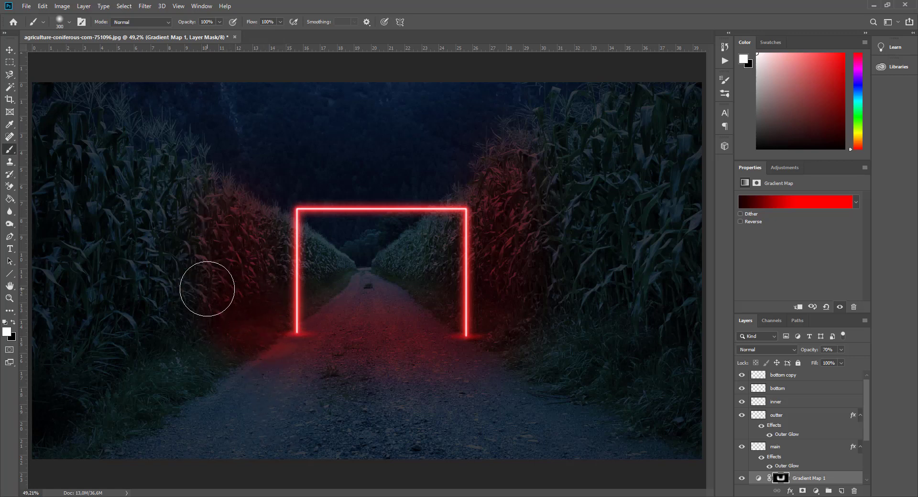
- Paint black on the Gradient Map mask to trim the red glow from the road in front of the frame
click(13, 323)
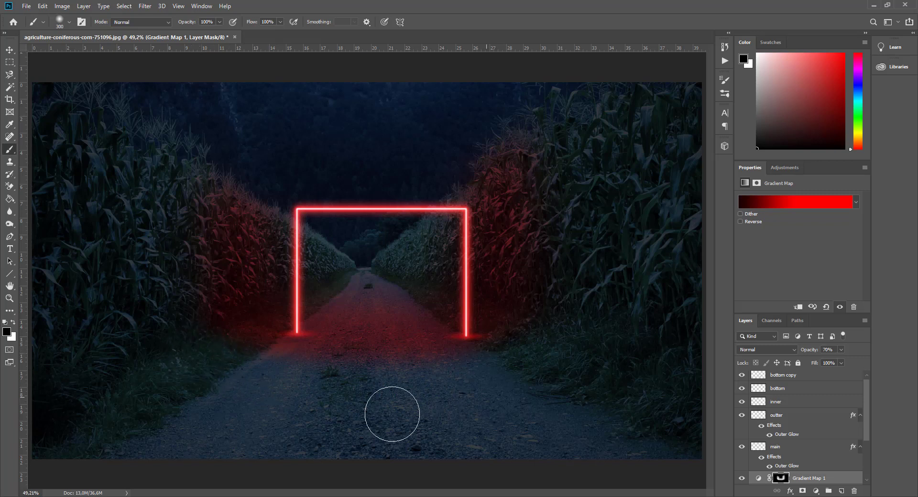
click(13, 324)
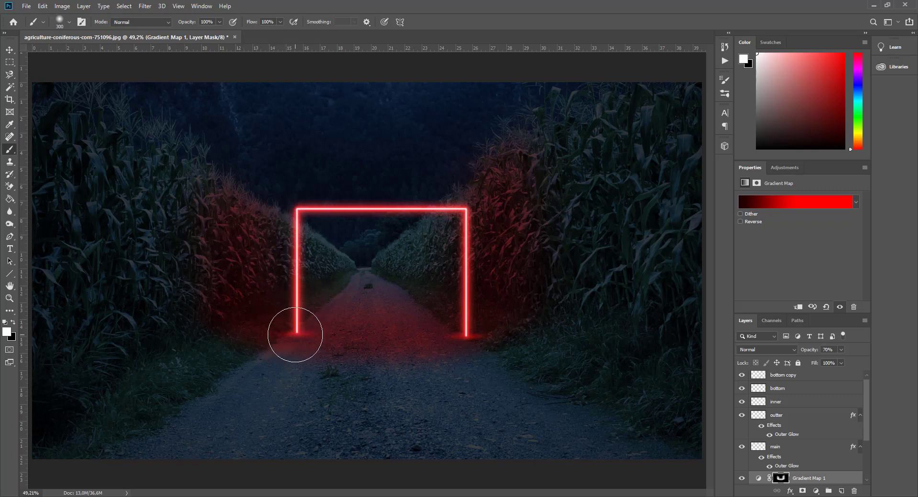
- Add a Brightness/Contrast adjustment layer above the Gradient Map with brightness 150 and contrast 70
click(816, 492)
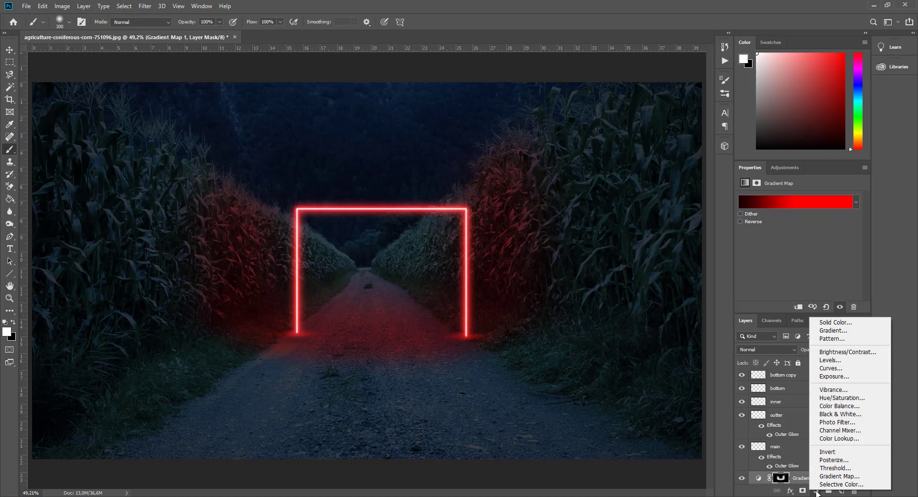
click(848, 353)
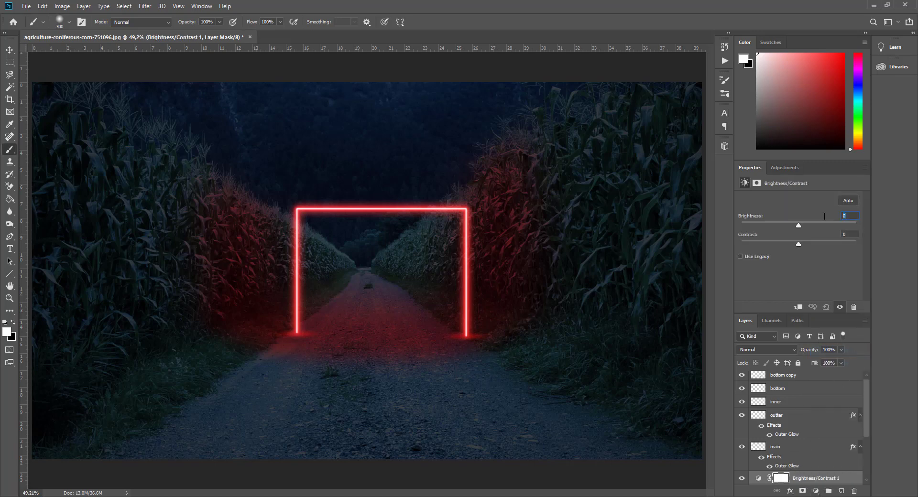
text(150)
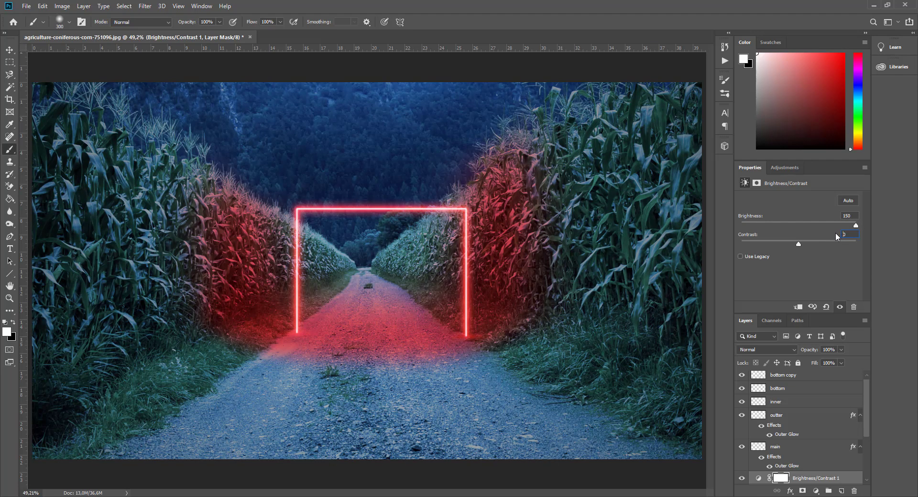
text(70)
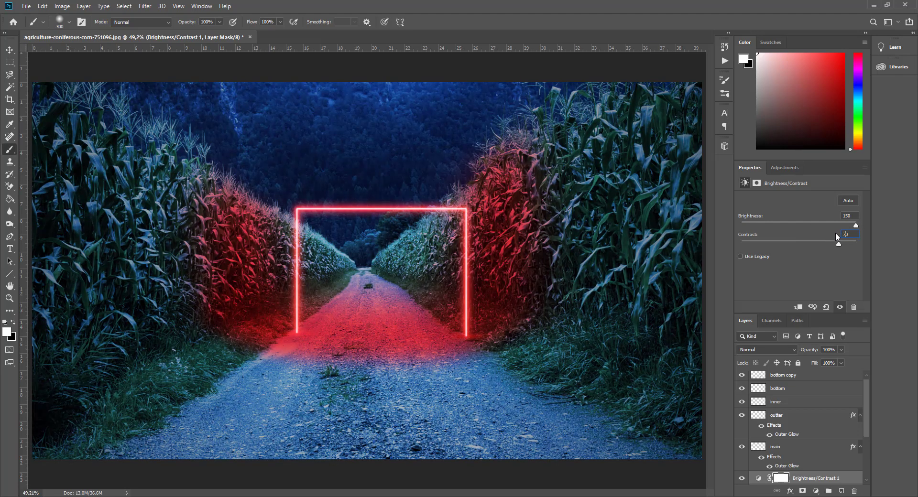
- Invert the Brightness/Contrast layer's mask to black
click(781, 478)
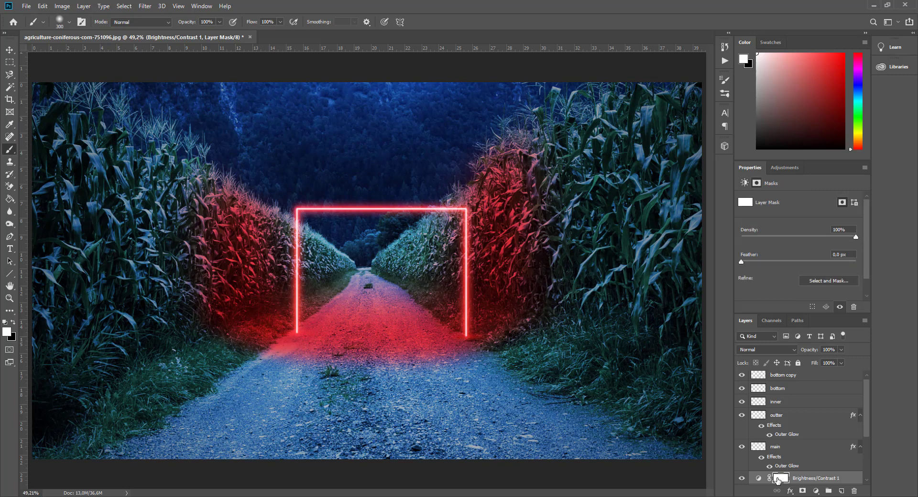
click(84, 6)
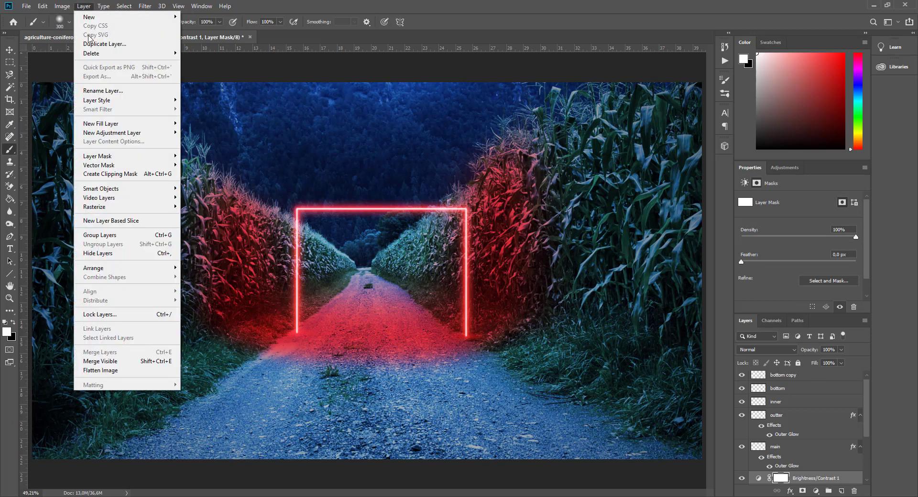
mouse_move(62, 6)
mouse_move(88, 31)
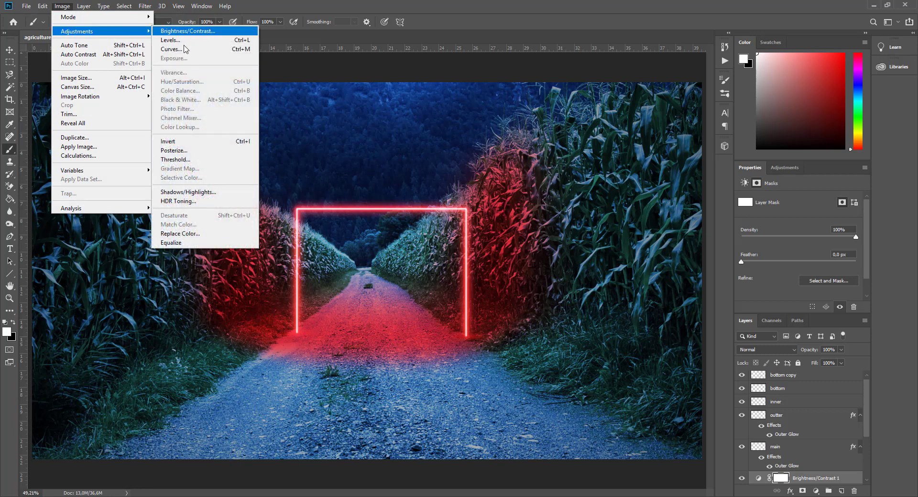
click(186, 142)
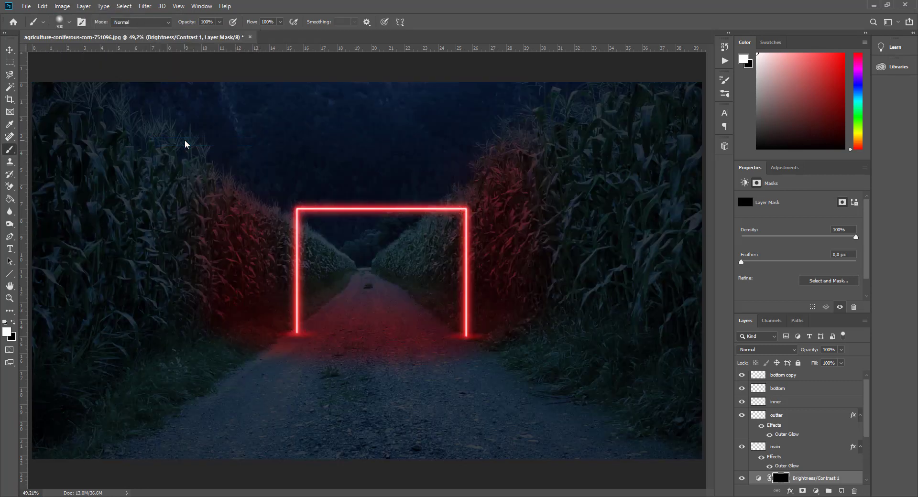
- Paint white on the Brightness/Contrast mask with a 100 px soft round brush, over the corn beside both posts and the road between their feet
click(59, 22)
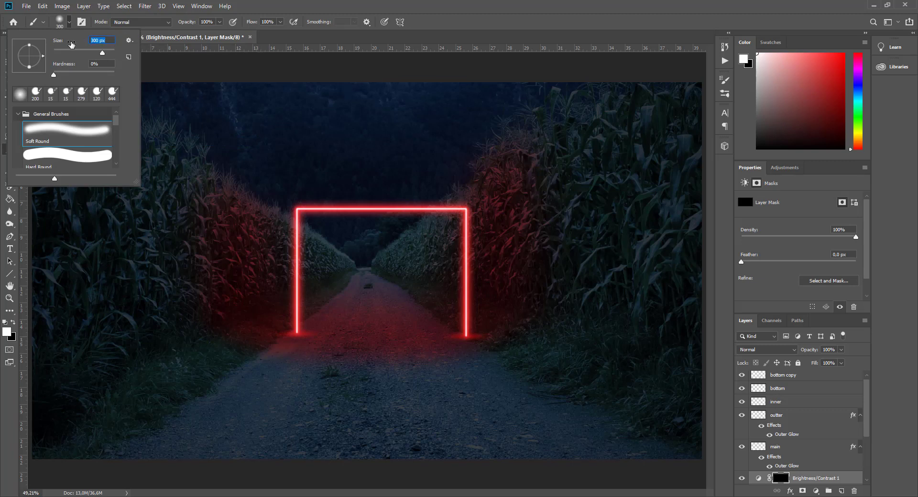
text(100)
key(Return)
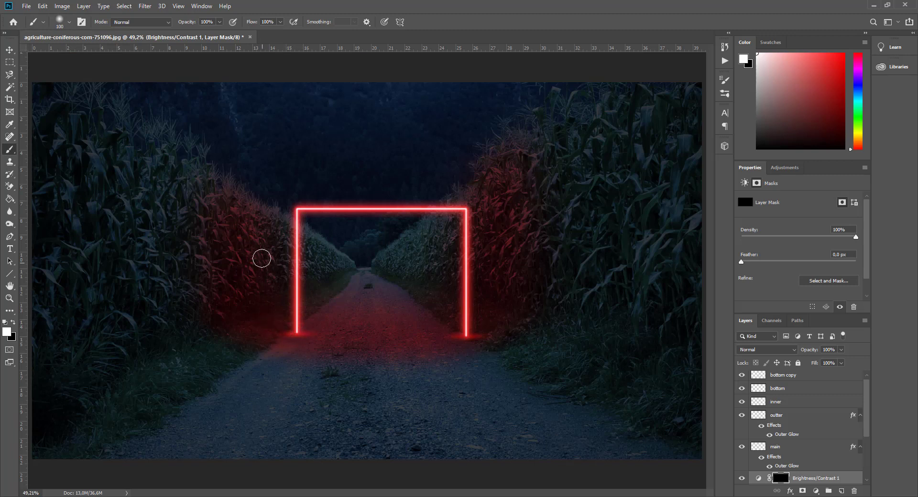
mouse_move(250, 211)
mouse_down()
mouse_move(243, 288)
mouse_move(252, 304)
mouse_up()
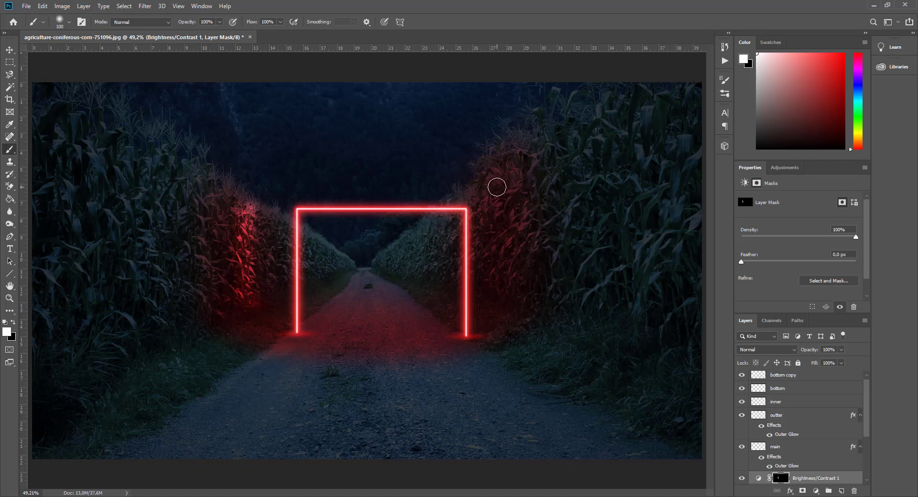
mouse_move(492, 164)
mouse_down()
mouse_move(498, 302)
mouse_move(488, 326)
mouse_move(461, 338)
mouse_move(291, 331)
mouse_move(255, 320)
mouse_move(242, 285)
mouse_move(248, 208)
mouse_move(255, 315)
mouse_move(388, 336)
mouse_move(346, 334)
mouse_up()
mouse_move(424, 333)
mouse_down()
mouse_move(483, 328)
mouse_move(497, 315)
mouse_move(495, 167)
mouse_move(492, 328)
mouse_up()
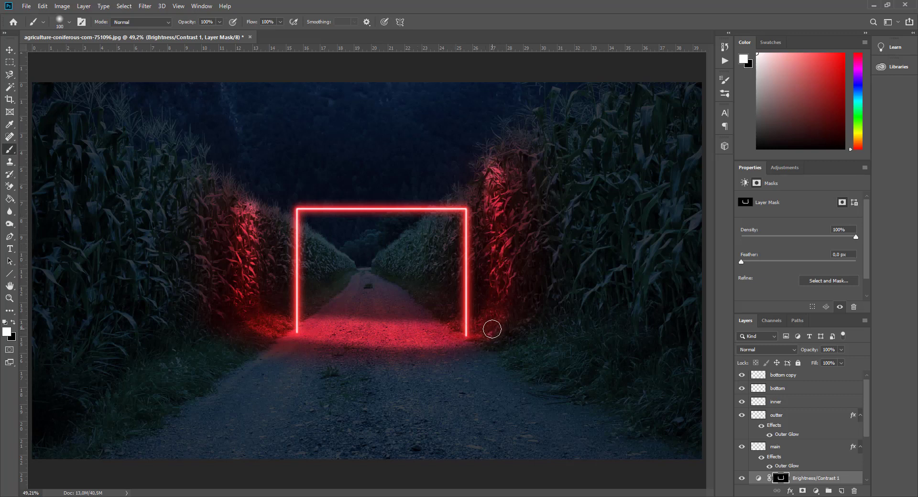
- Soften the Brightness/Contrast mask with a Gaussian Blur of 100 pixels radius and lower the layer's opacity to 70%
click(148, 7)
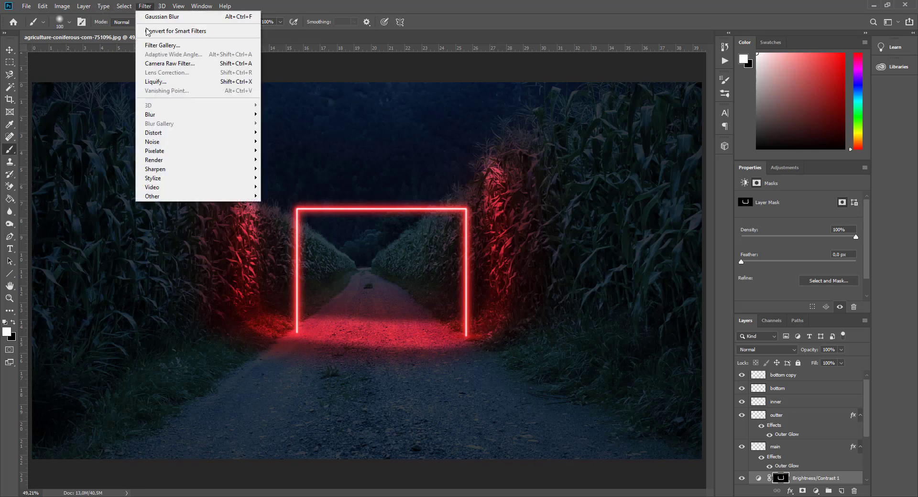
mouse_move(156, 116)
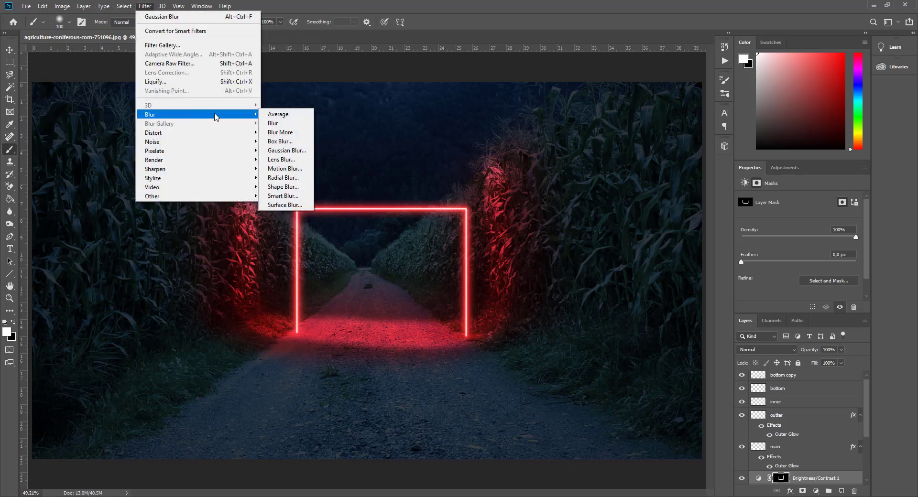
click(283, 150)
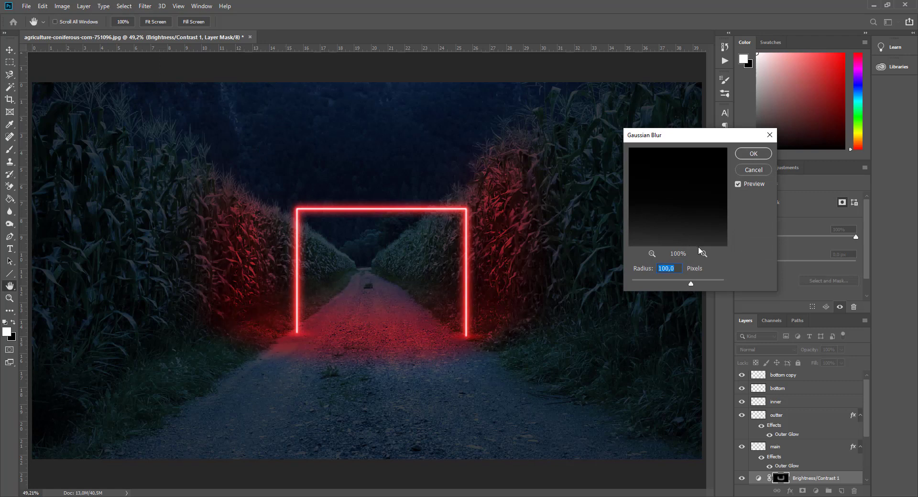
click(770, 154)
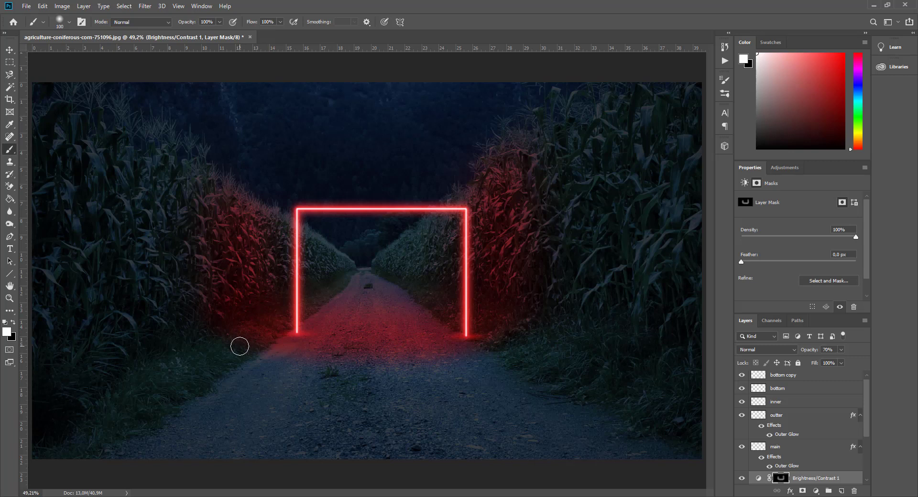
- Paint black on the Brightness/Contrast mask to trim the brightened glow on the road in front of the frame
click(13, 323)
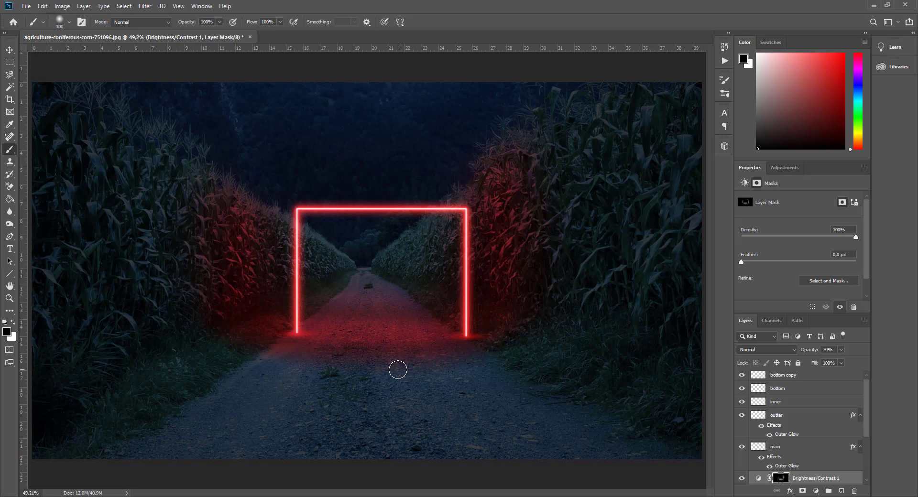
- Group the layers from bottom copy down to main and name the group neon
click(789, 375)
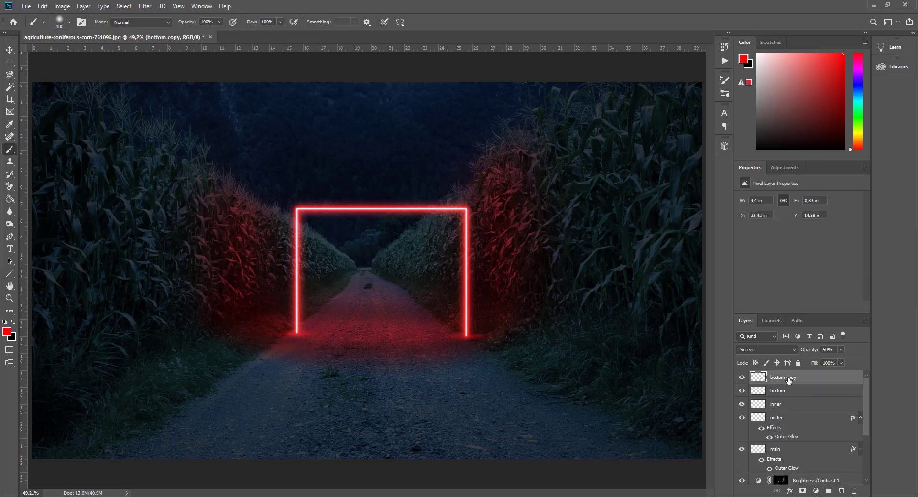
shift+click(794, 450)
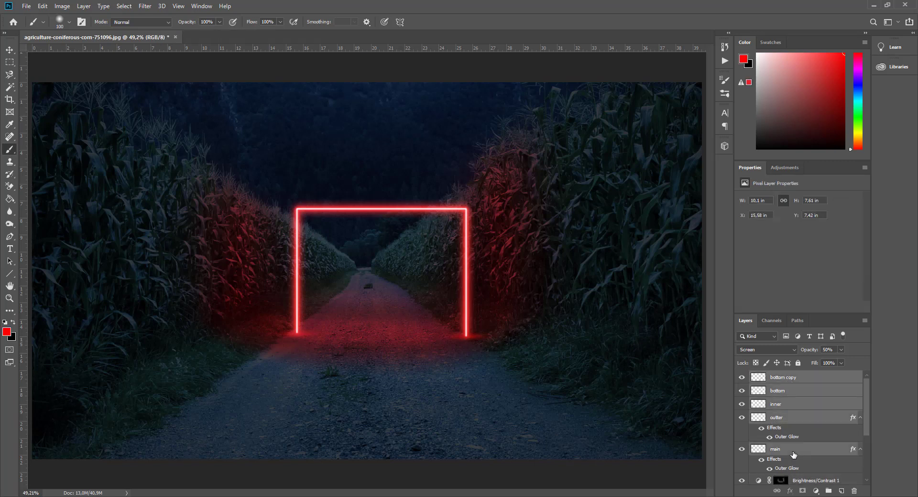
key(ctrl+g)
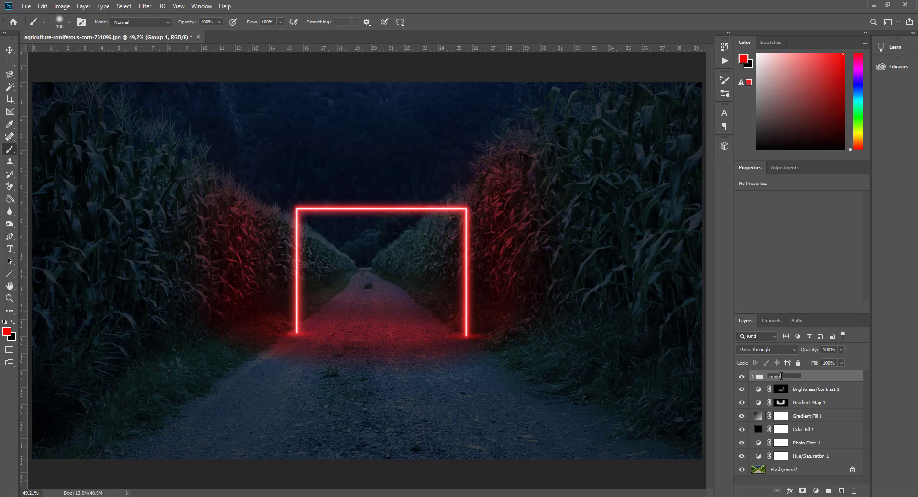
key(Return)
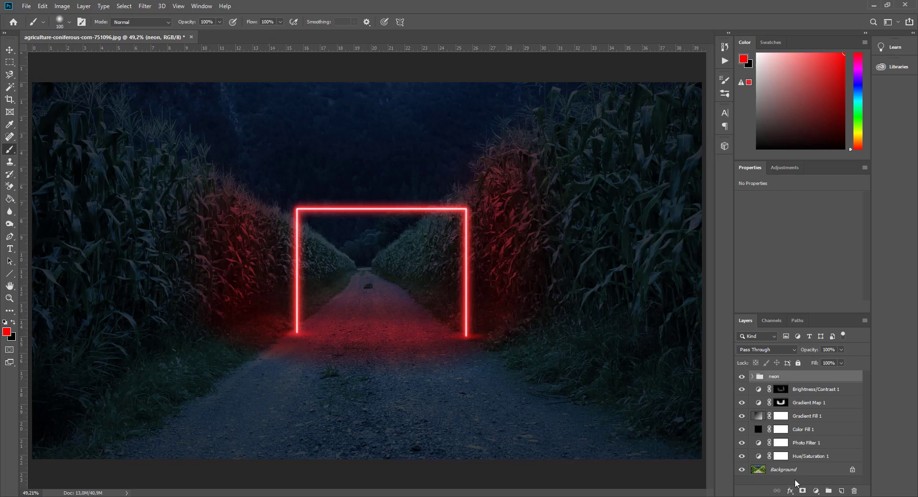
- Add a Hue/Saturation adjustment layer clipped to the neon group and set its hue to -61 for a magenta frame
click(816, 491)
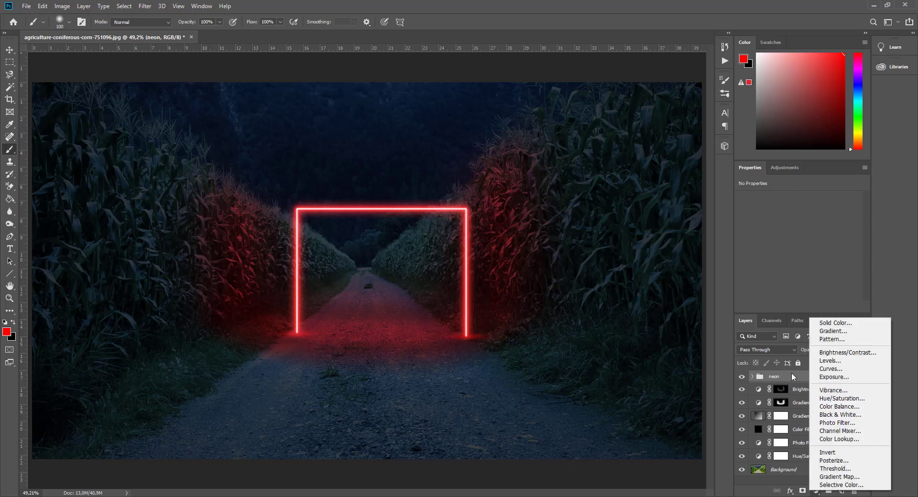
click(840, 399)
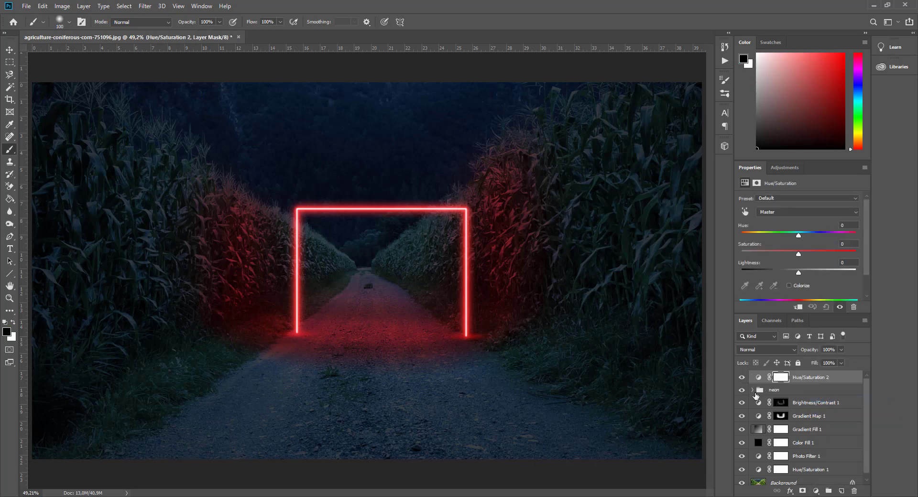
drag(799, 237, 832, 237)
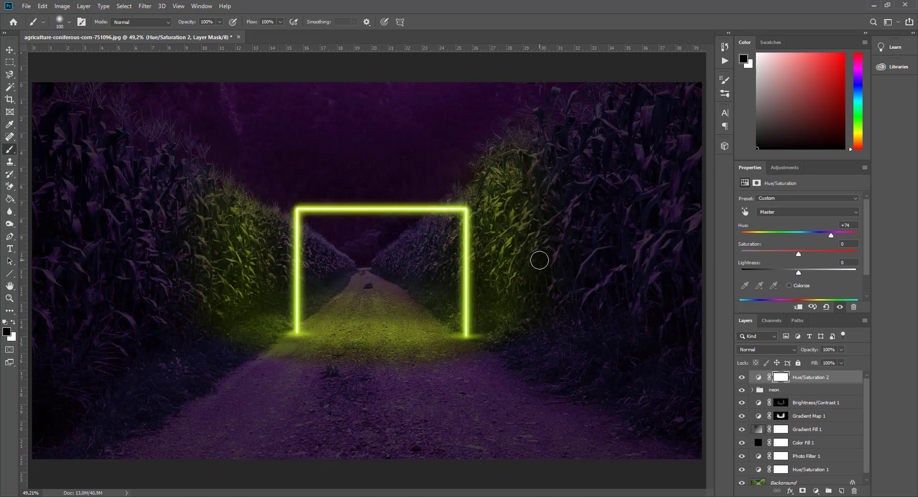
click(799, 308)
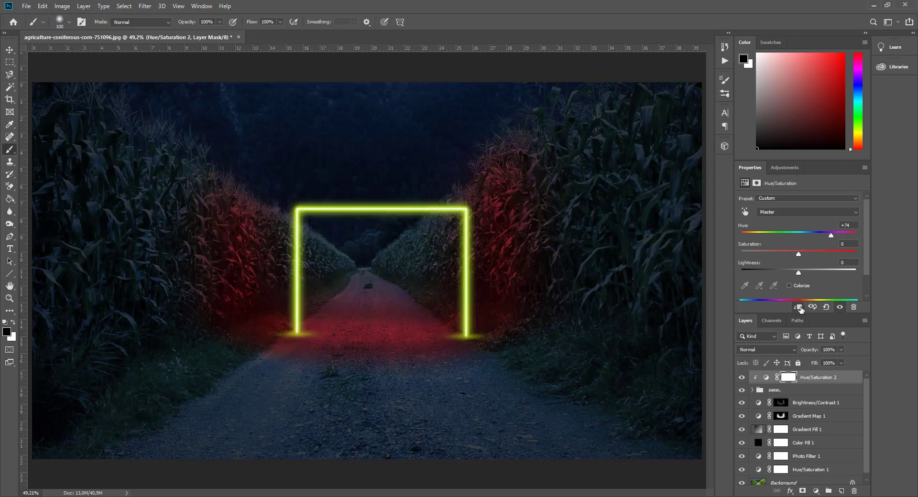
drag(832, 239, 785, 243)
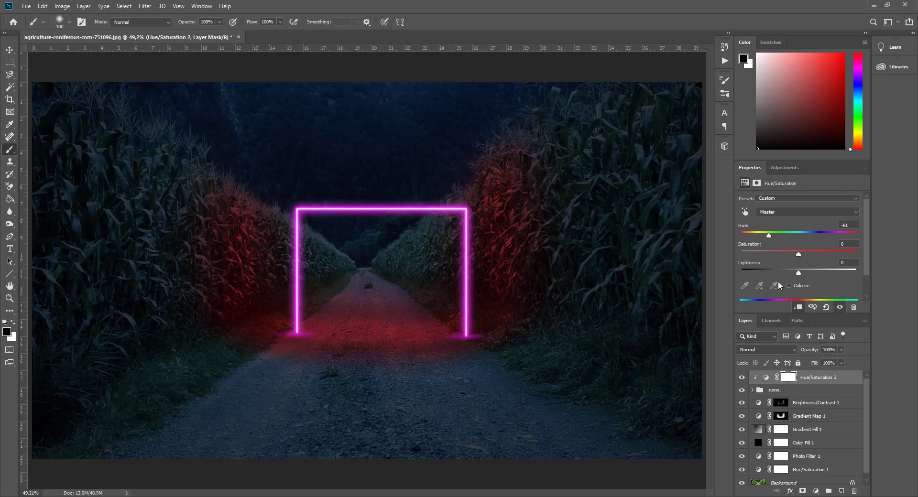
- Change the Gradient Map's red colour stop to magenta ff00f0 to match the glow to the frame
click(807, 408)
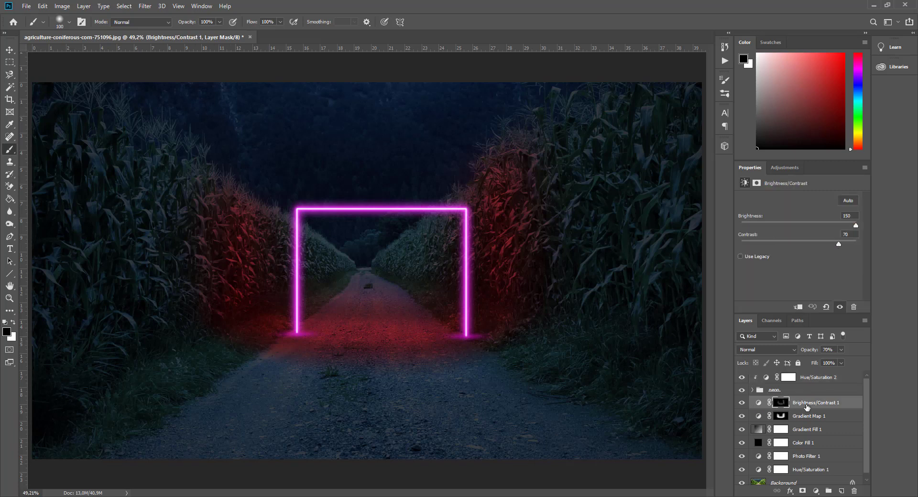
click(807, 418)
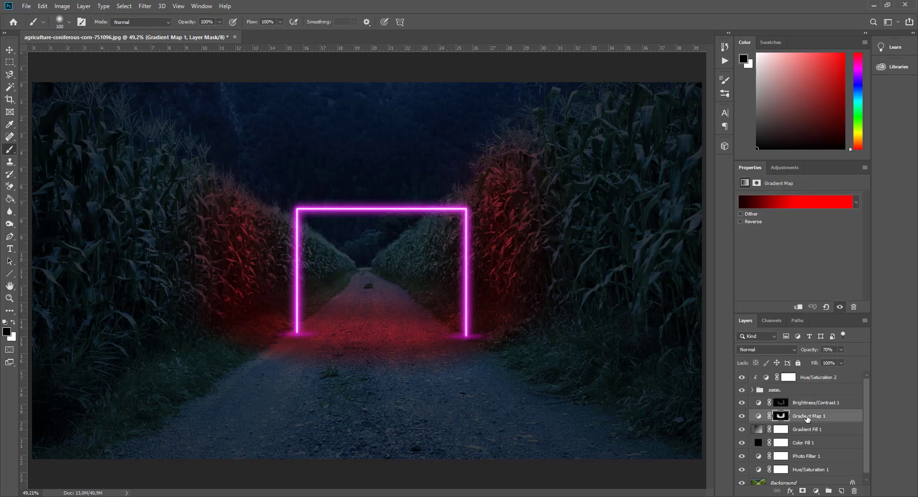
click(824, 202)
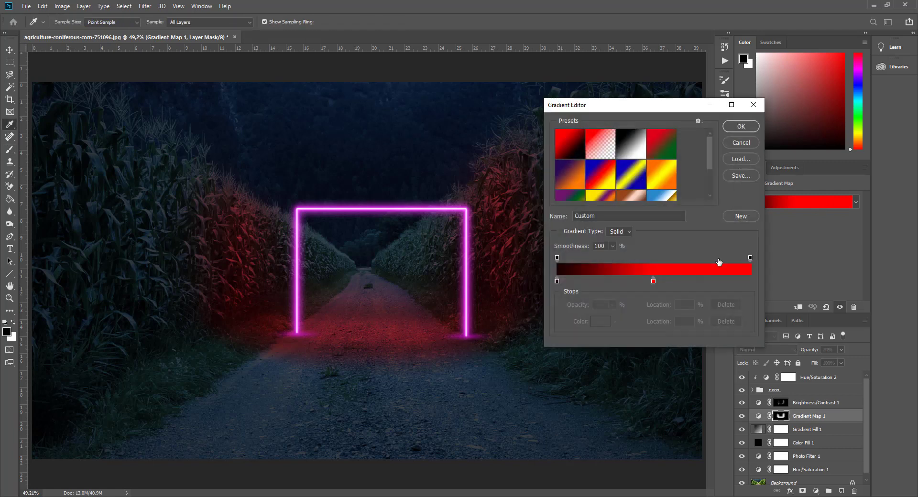
click(654, 282)
click(604, 322)
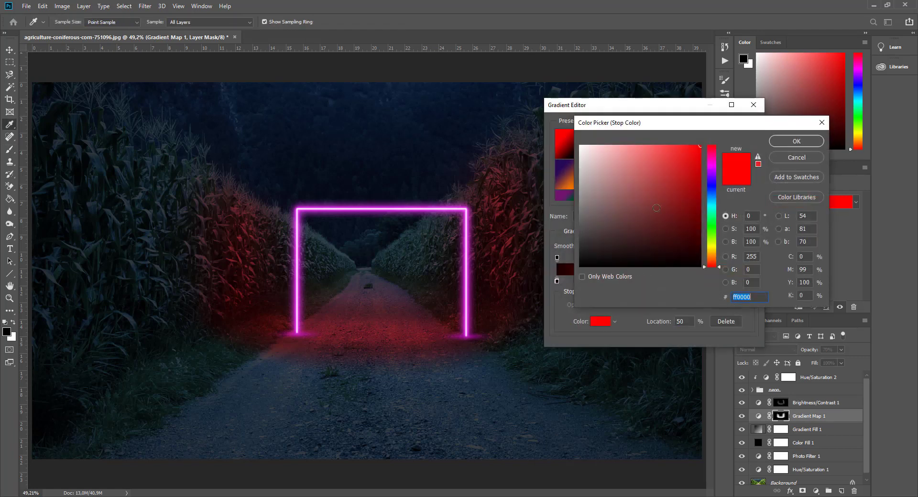
drag(711, 167, 713, 164)
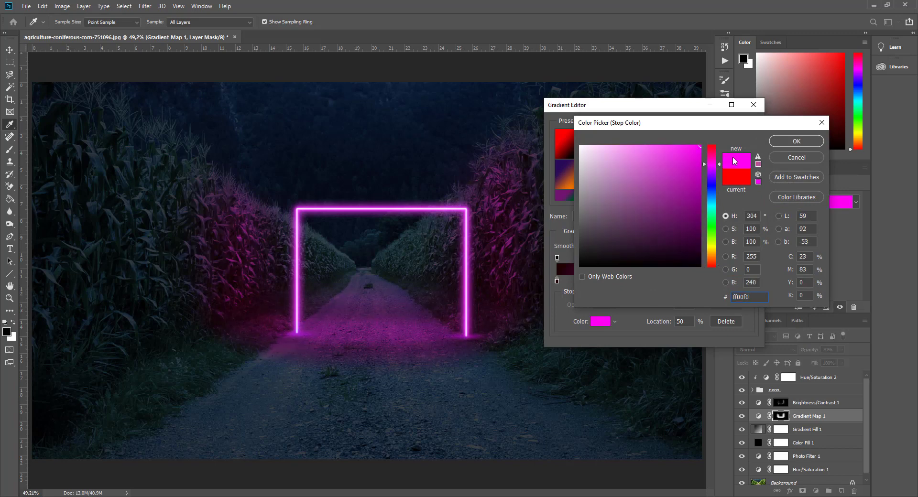
click(797, 142)
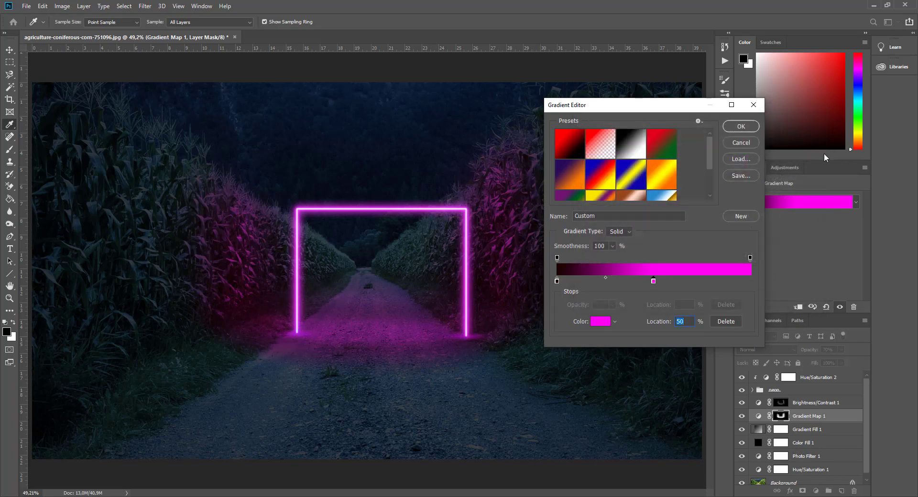
click(742, 127)
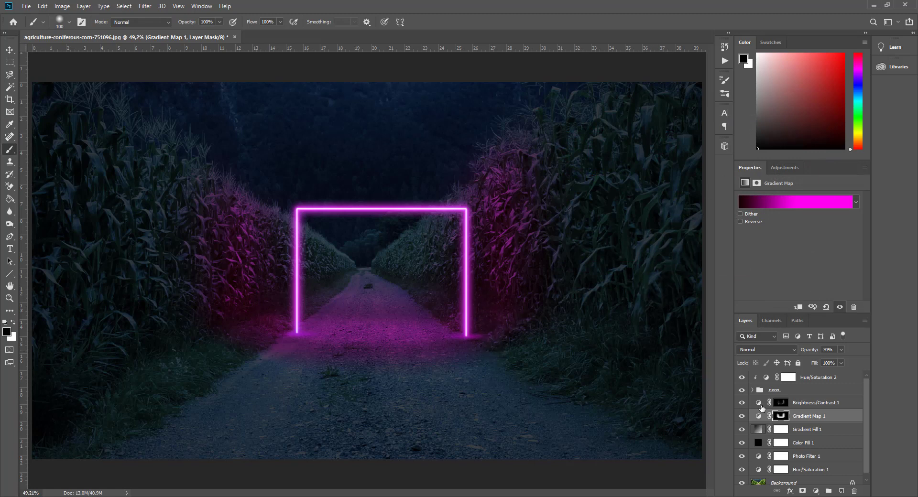
- Select the Brightness/Contrast layer's mask and pick a bright magenta as the foreground colour
click(806, 406)
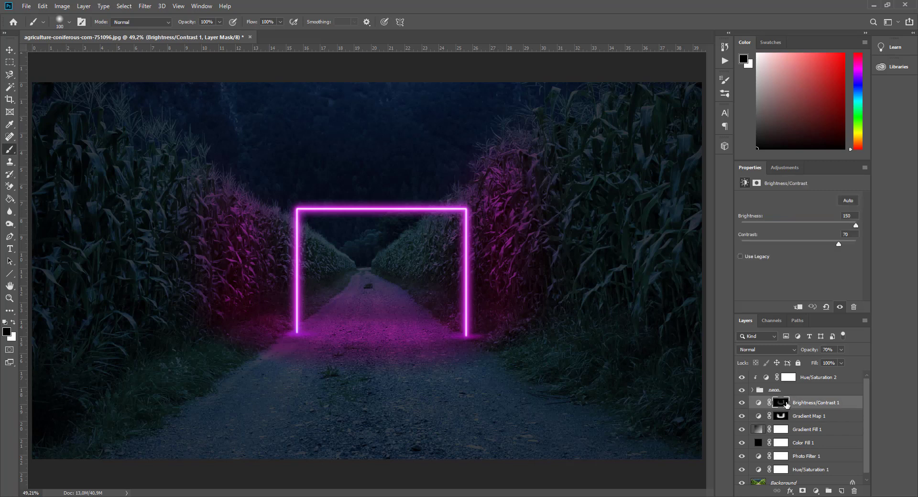
click(787, 404)
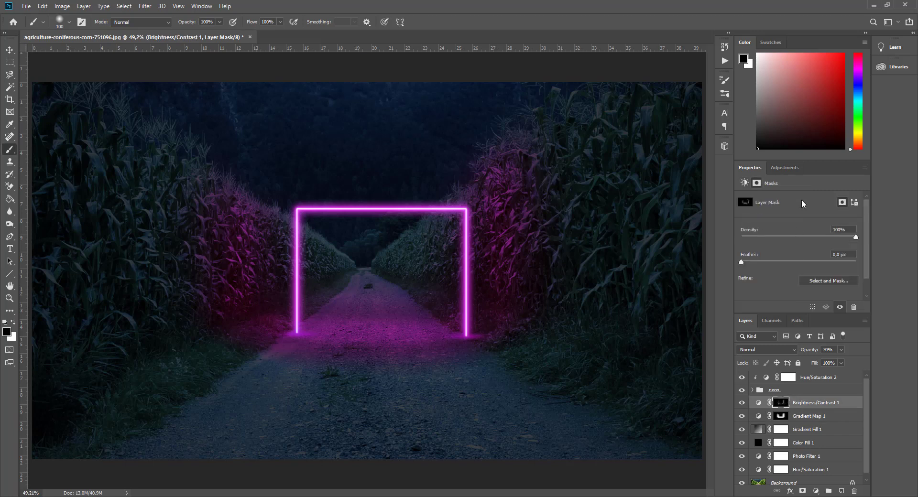
click(861, 68)
click(845, 56)
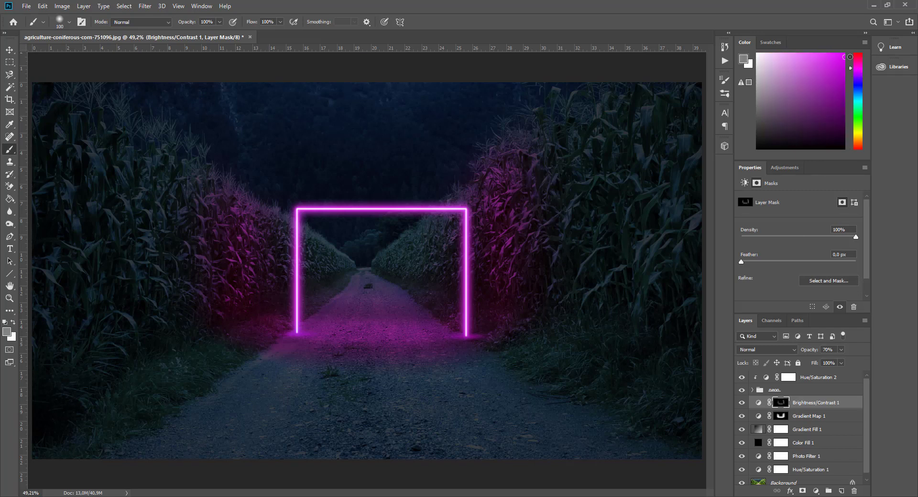
mouse_move(849, 55)
mouse_down()
mouse_move(813, 138)
mouse_move(846, 46)
mouse_up()
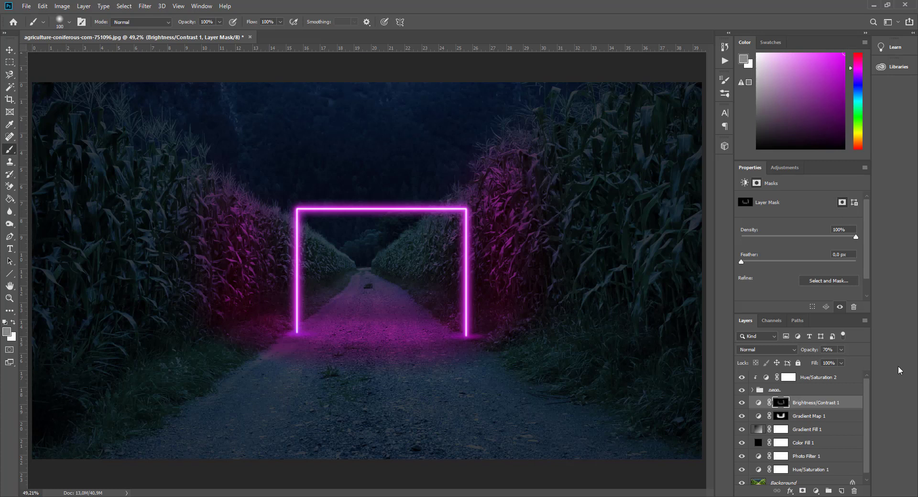